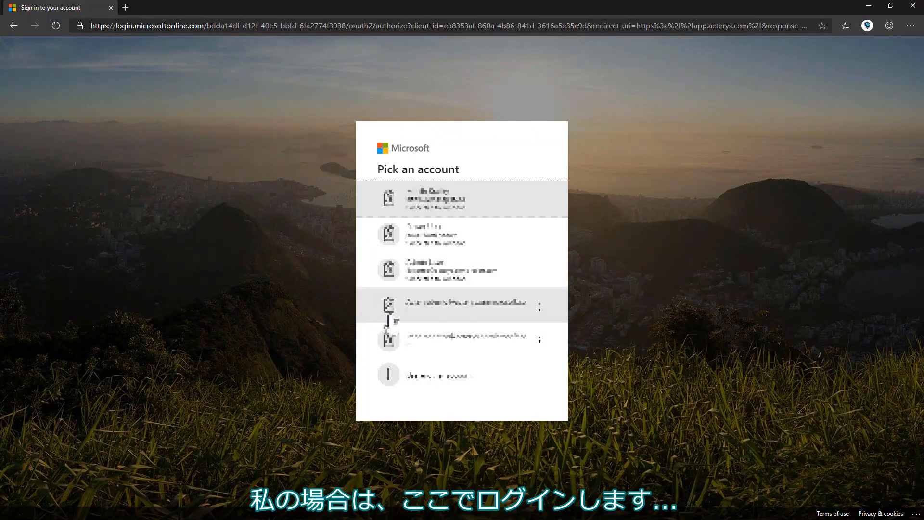
Sign in with a different work account, entering its email and password.
{"action": "left_click", "coordinate": [453, 385]}
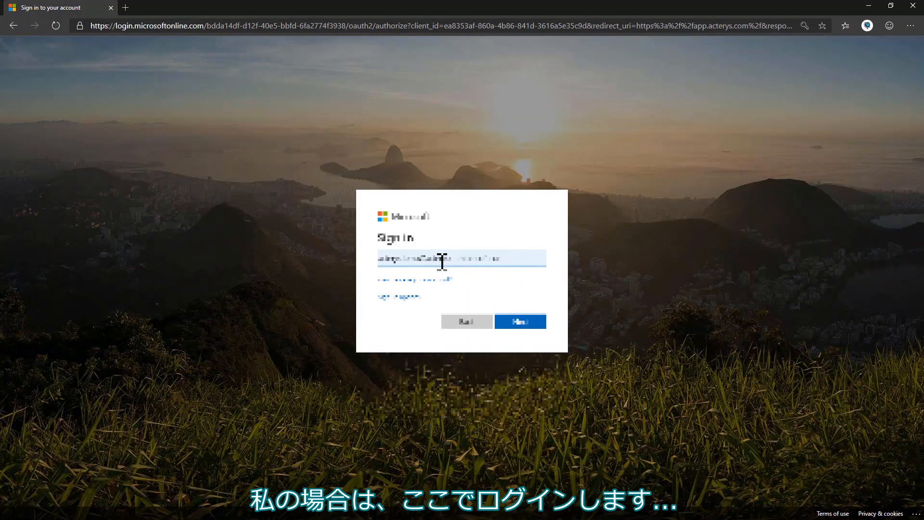
{"action": "key", "text": "Return"}
{"action": "type", "text": "•••"}
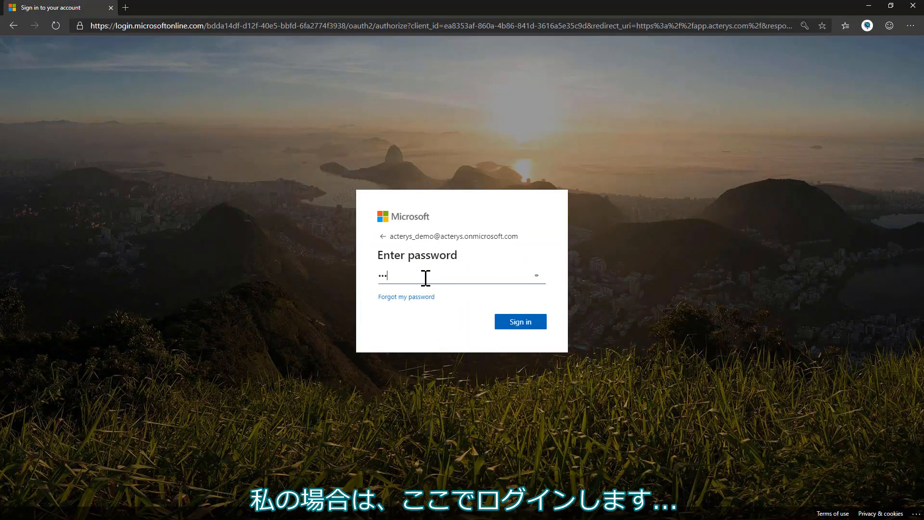
{"action": "key", "text": "Return"}
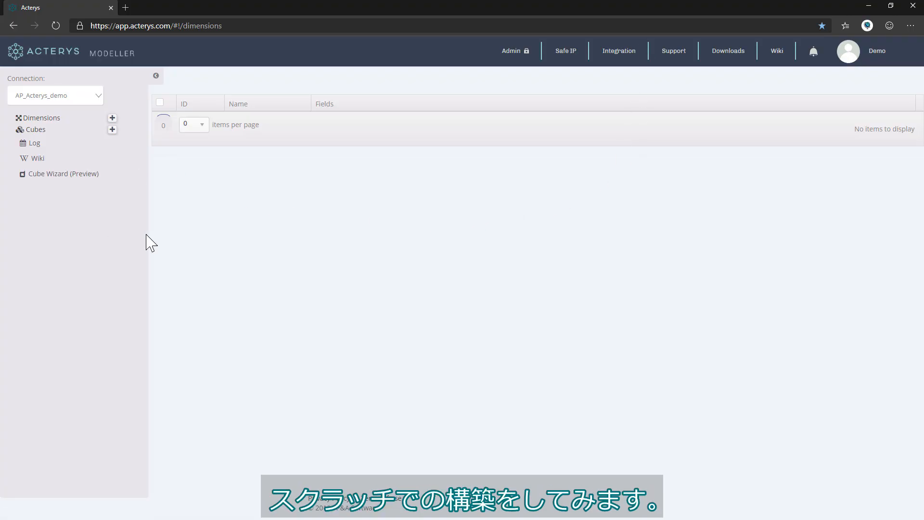
Go to Cube Wizard (Preview) from the left sidebar.
{"action": "left_click", "coordinate": [55, 174]}
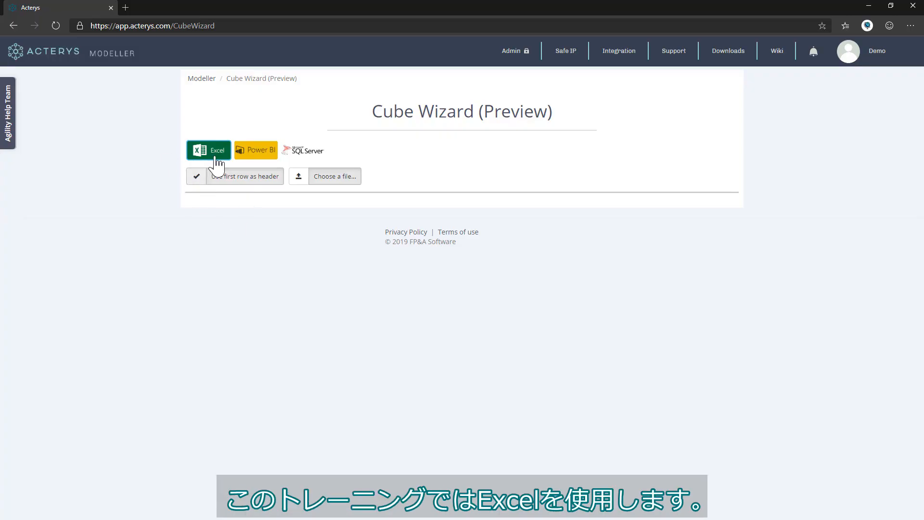
Upload Accounting Data Set.xlsx as the wizard's source file.
{"action": "left_click", "coordinate": [355, 179]}
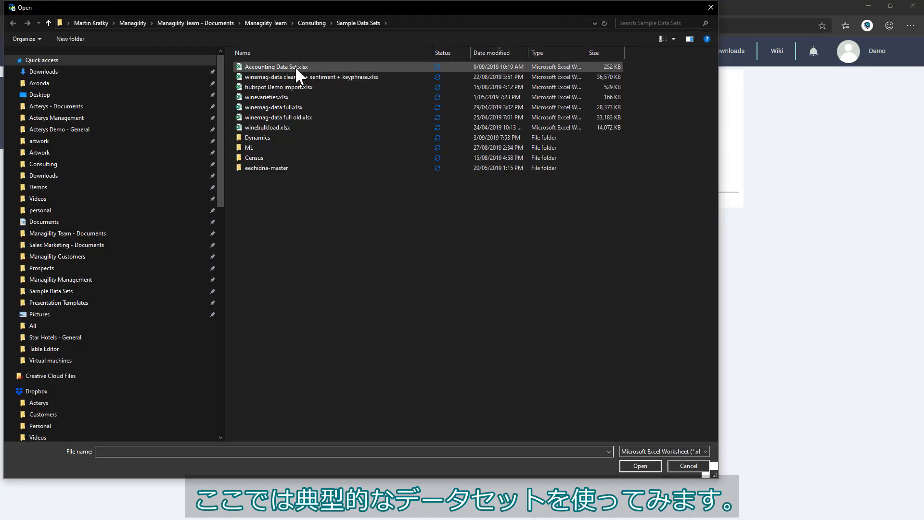
{"action": "double_click", "coordinate": [296, 66]}
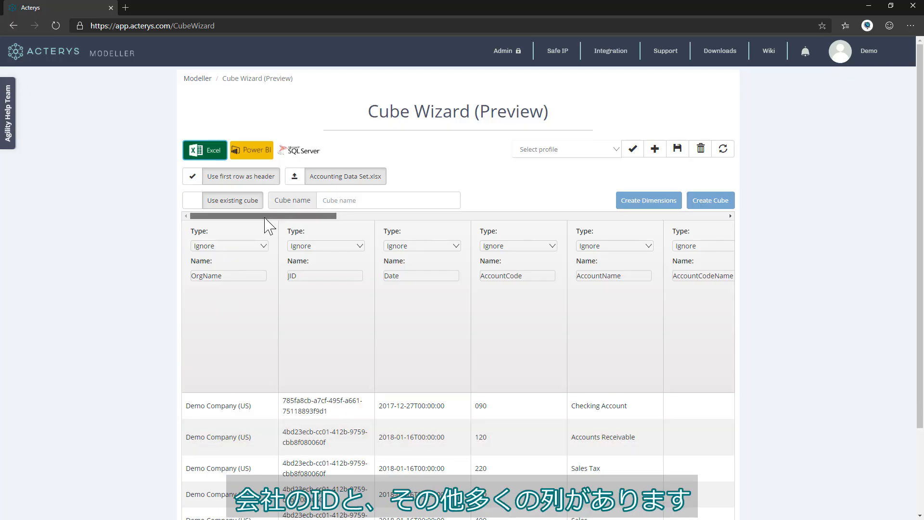
{"action": "left_click_drag", "start_coordinate": [264, 216], "coordinate": [627, 227]}
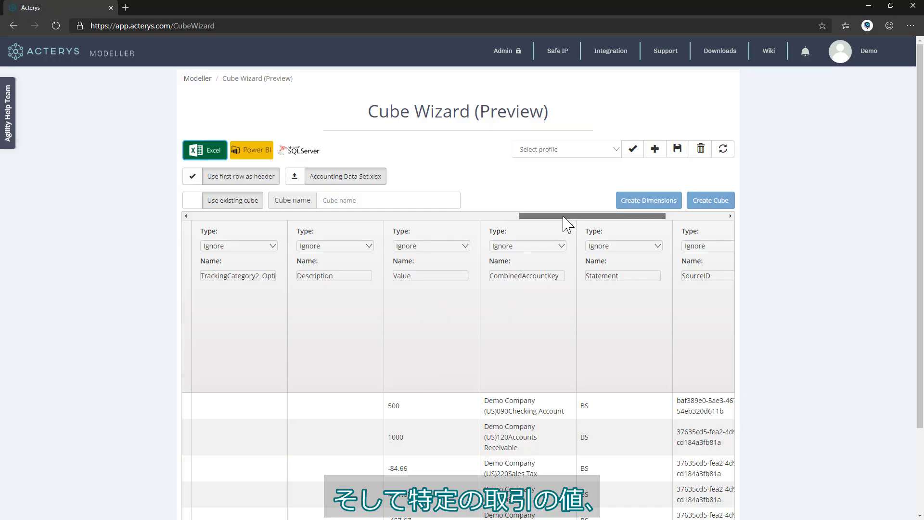
{"action": "left_click_drag", "start_coordinate": [562, 217], "coordinate": [219, 224]}
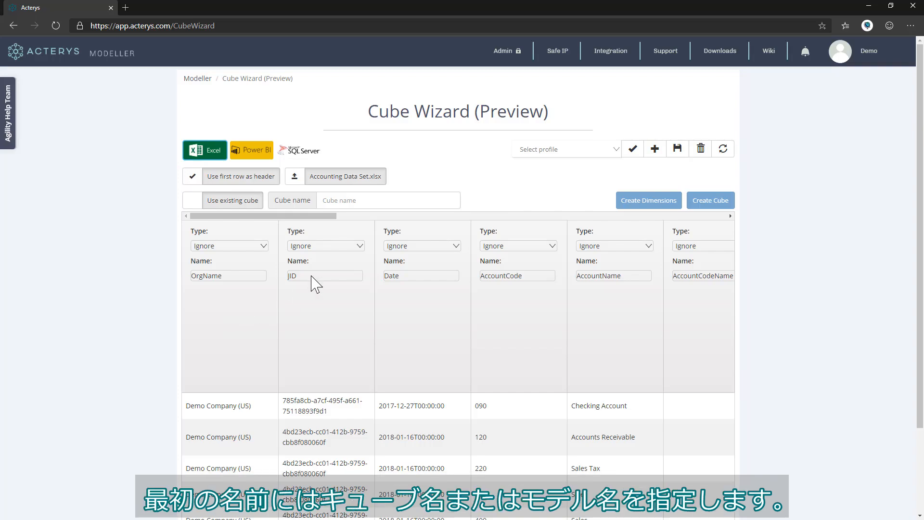
Name the cube Finance, set OrgName's type to Dimension and Date's type to Time.
{"action": "left_click", "coordinate": [359, 204]}
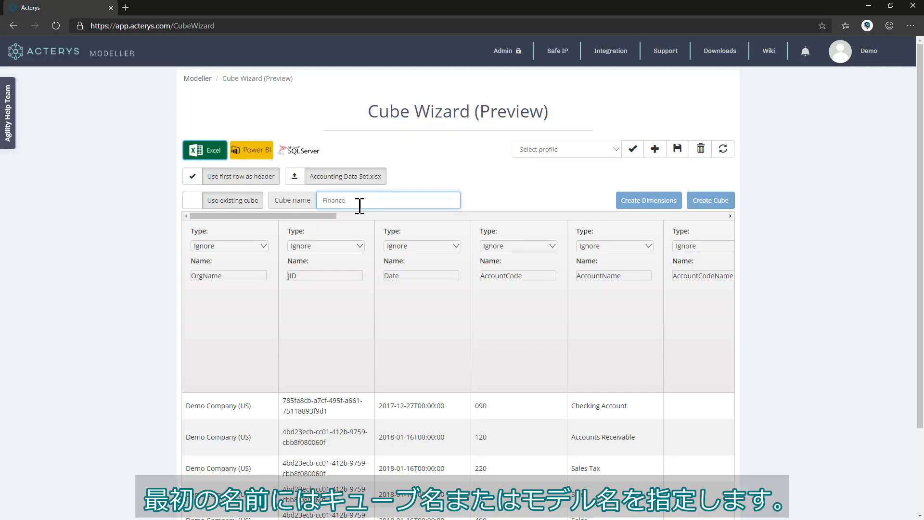
{"action": "left_click", "coordinate": [257, 346]}
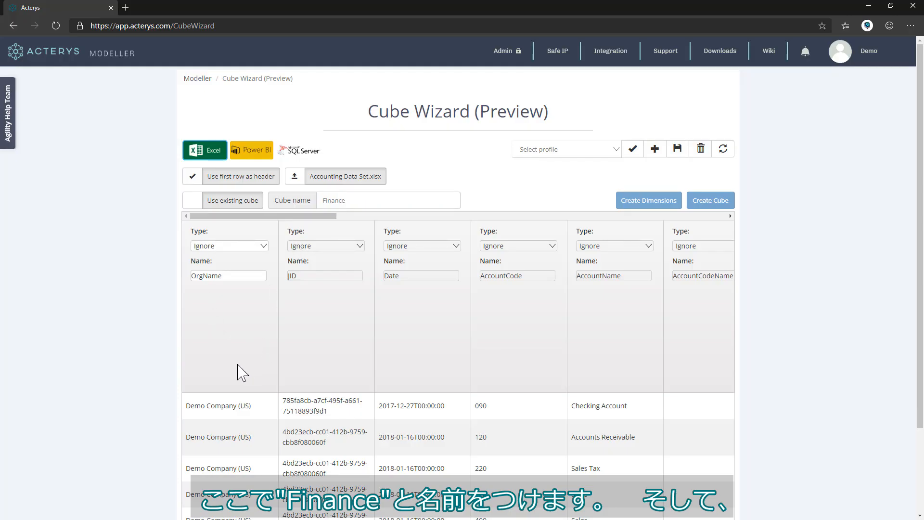
{"action": "left_click", "coordinate": [260, 247]}
{"action": "left_click", "coordinate": [236, 323]}
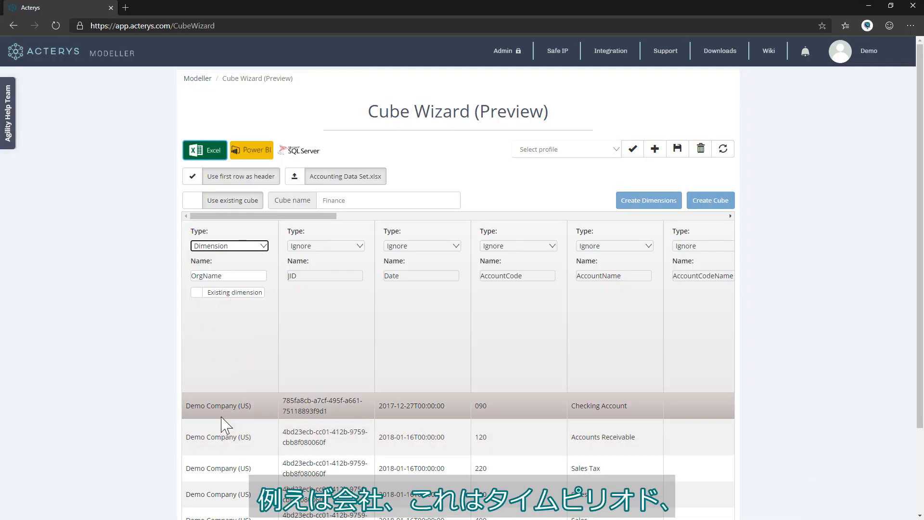
{"action": "left_click", "coordinate": [438, 247]}
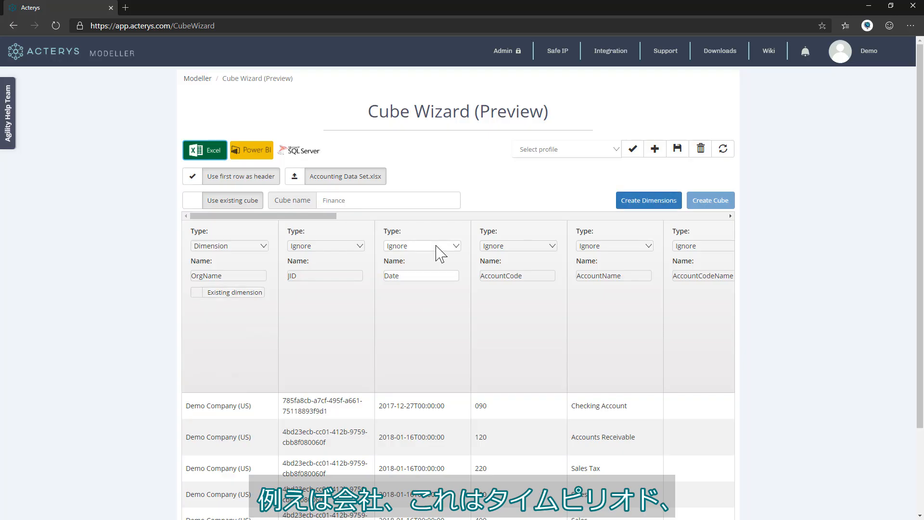
{"action": "left_click", "coordinate": [423, 278]}
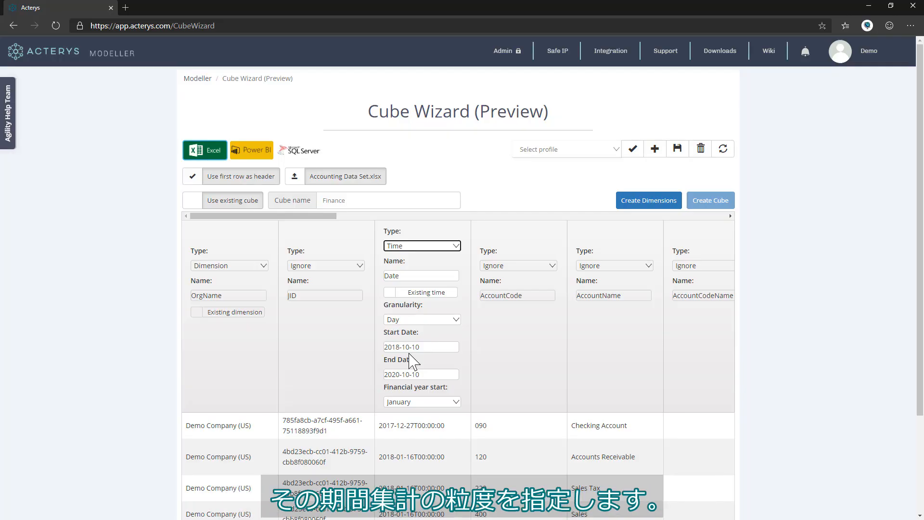
Set Date to Month granularity, running from 2016-10-01 to 2022-10-01.
{"action": "left_click", "coordinate": [438, 321]}
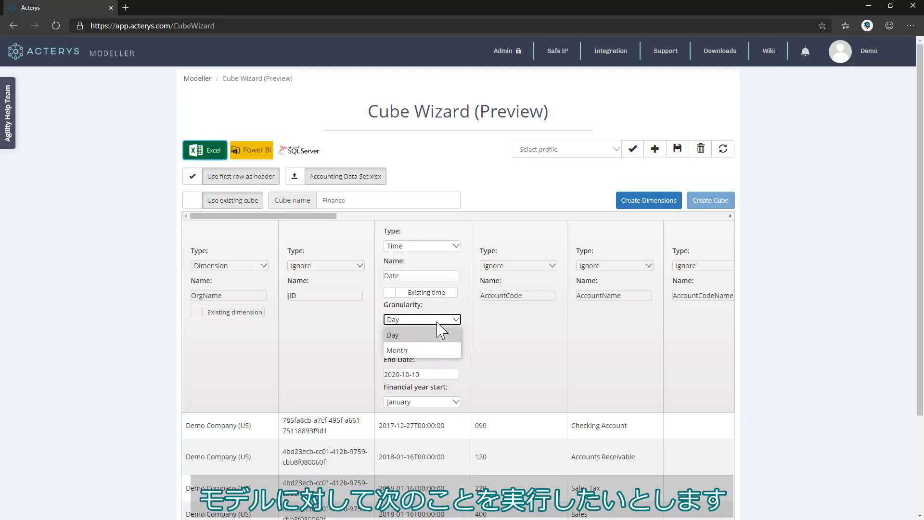
{"action": "left_click", "coordinate": [423, 351]}
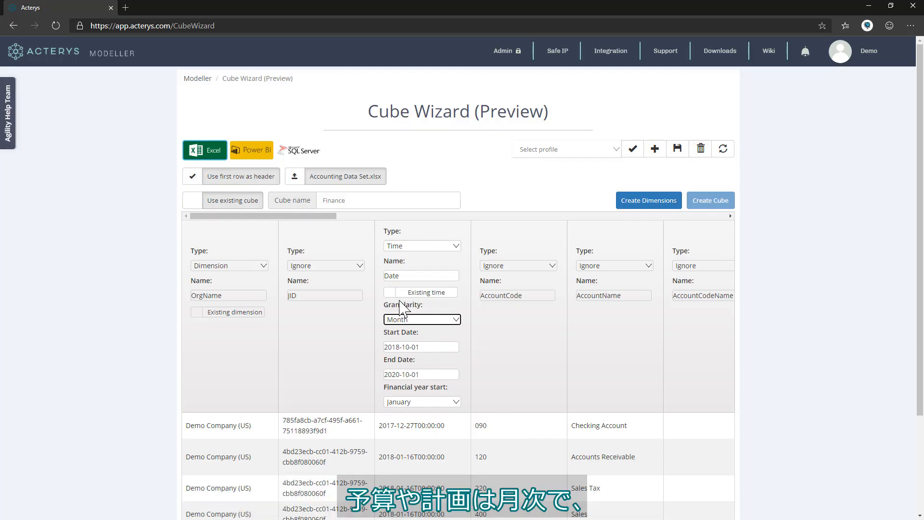
{"action": "left_click", "coordinate": [438, 346]}
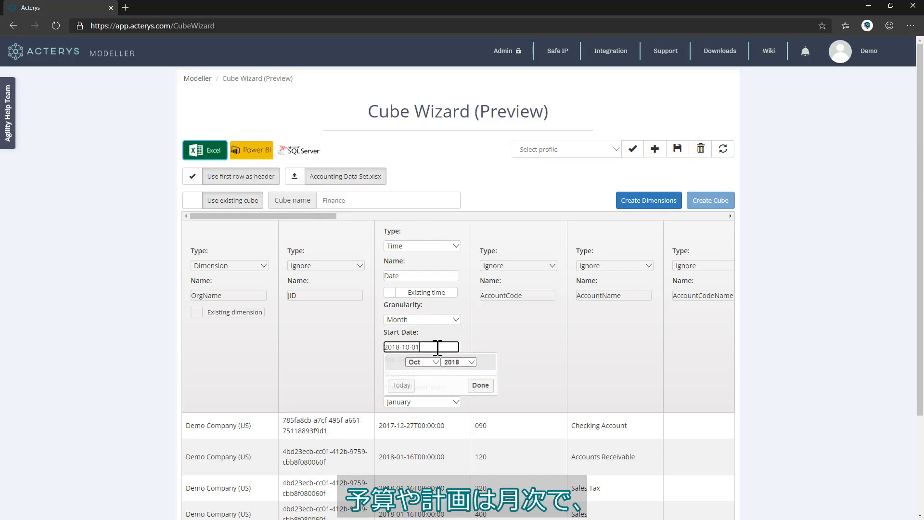
{"action": "left_click", "coordinate": [460, 362]}
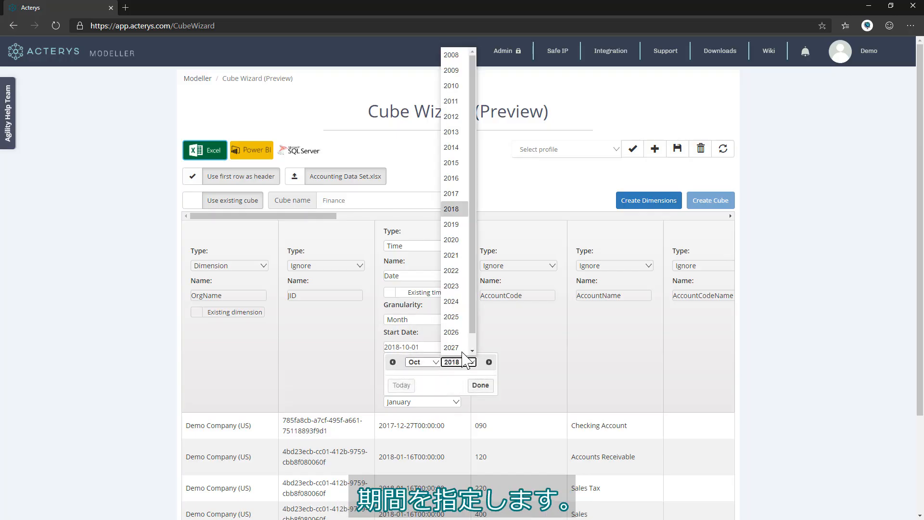
{"action": "left_click", "coordinate": [460, 182]}
{"action": "left_click", "coordinate": [481, 386]}
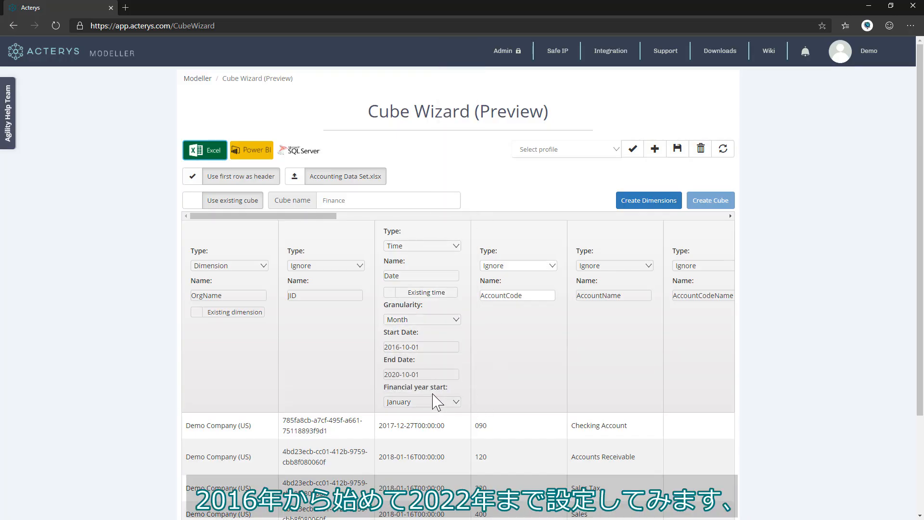
{"action": "left_click", "coordinate": [433, 375]}
{"action": "left_click", "coordinate": [460, 389]}
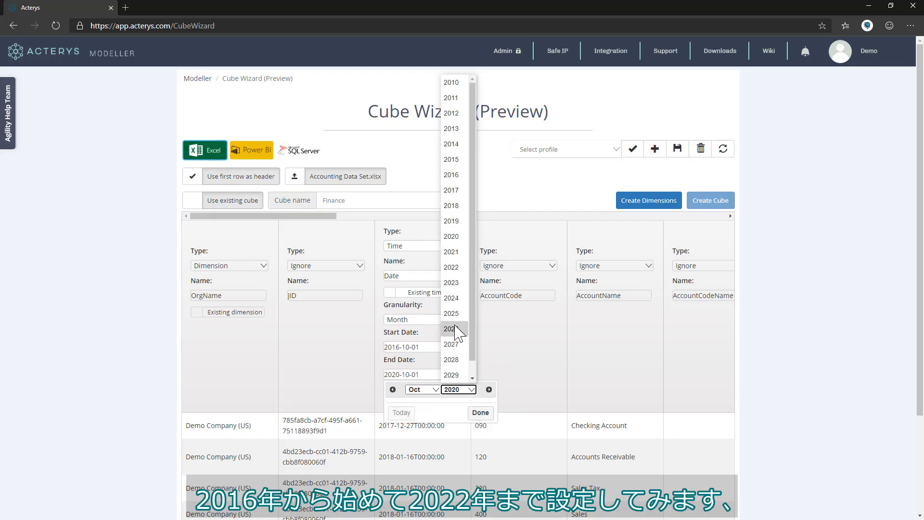
{"action": "left_click", "coordinate": [451, 267]}
{"action": "left_click", "coordinate": [481, 412]}
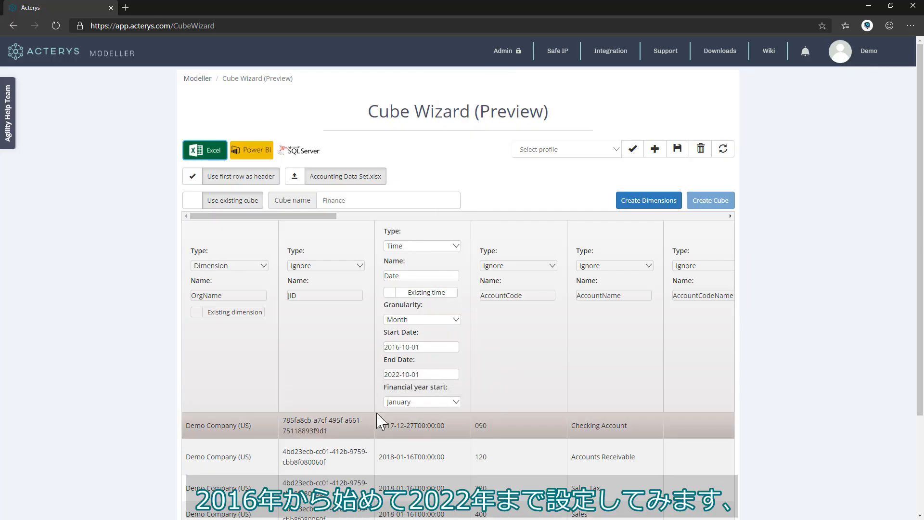
Set the financial year start month to July.
{"action": "left_click", "coordinate": [426, 403]}
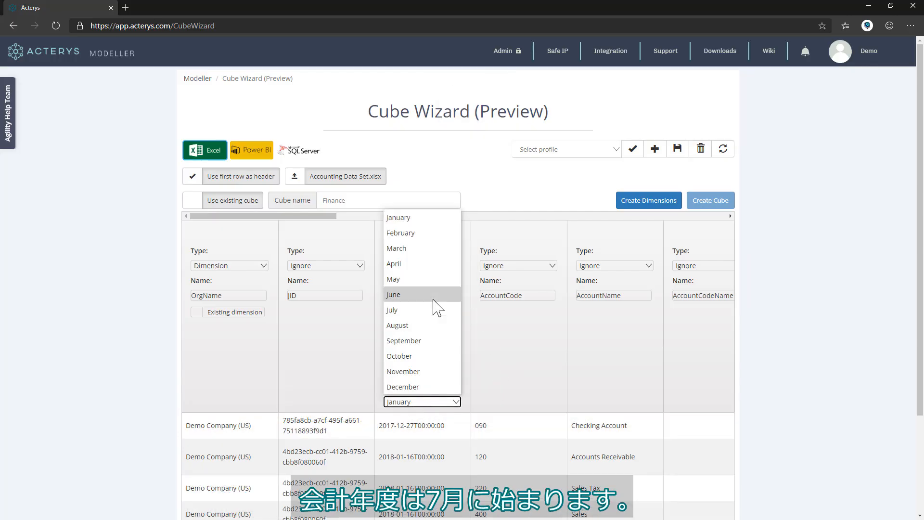
{"action": "left_click", "coordinate": [424, 325]}
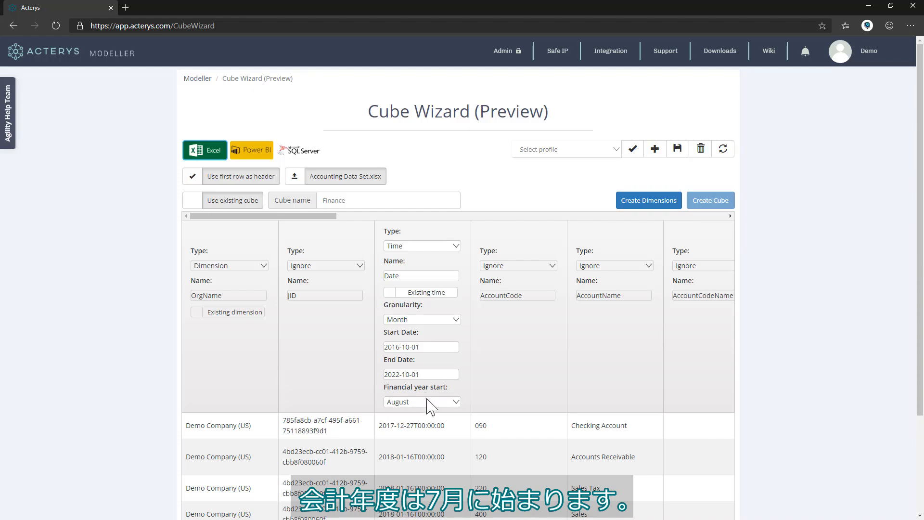
{"action": "left_click", "coordinate": [430, 402]}
{"action": "left_click", "coordinate": [418, 314]}
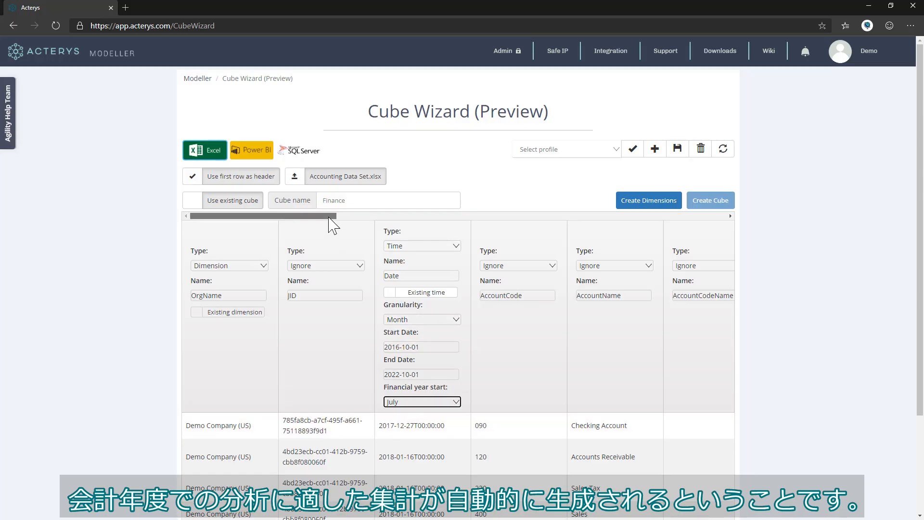
{"action": "left_click_drag", "start_coordinate": [329, 218], "coordinate": [354, 217]}
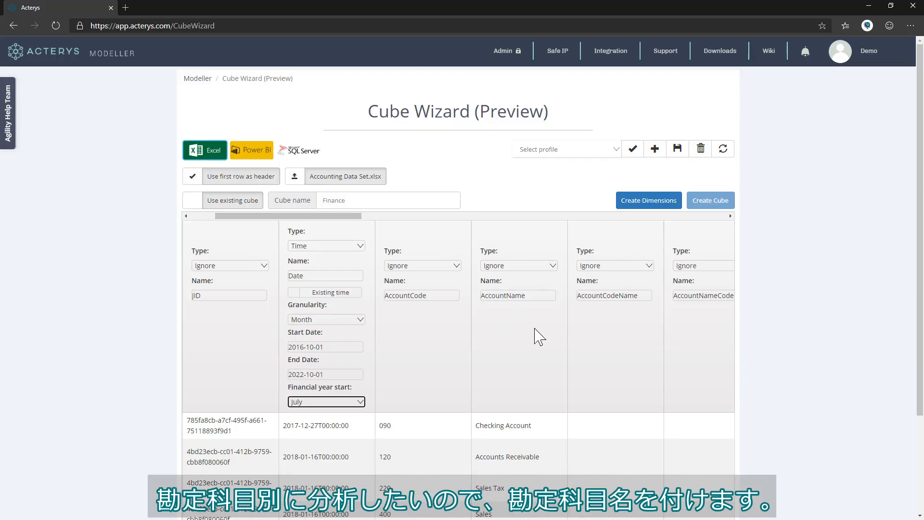
Set the AccountName column's type to Dimension.
{"action": "left_click", "coordinate": [523, 295]}
{"action": "left_click", "coordinate": [520, 268]}
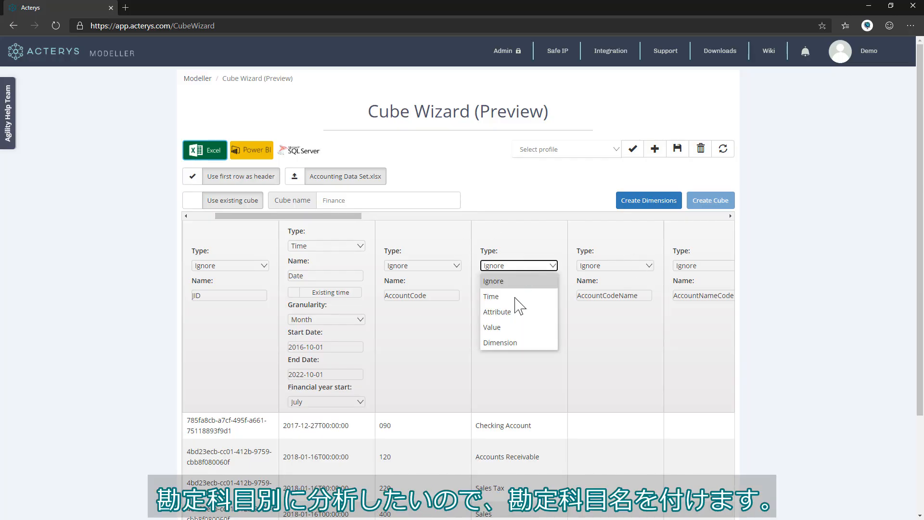
{"action": "left_click", "coordinate": [513, 341]}
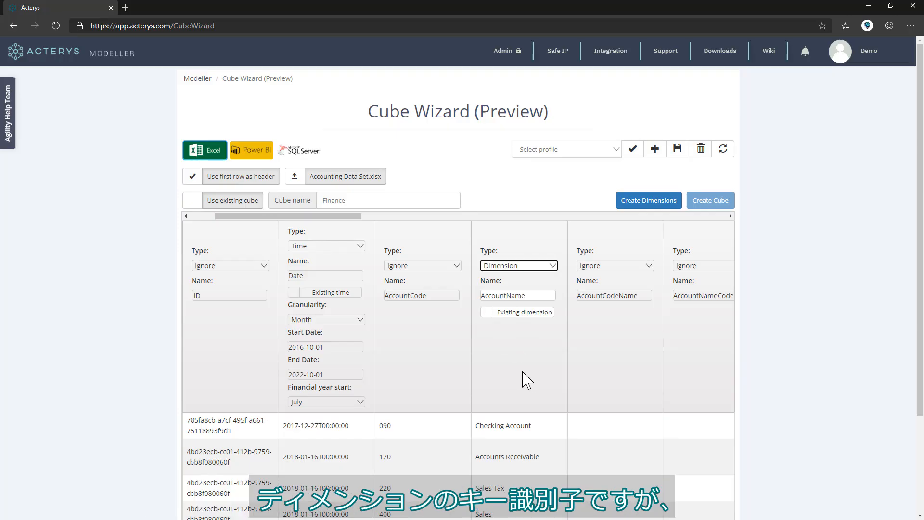
Make AccountCode an Attribute of the AccountName dimension.
{"action": "left_click", "coordinate": [423, 266]}
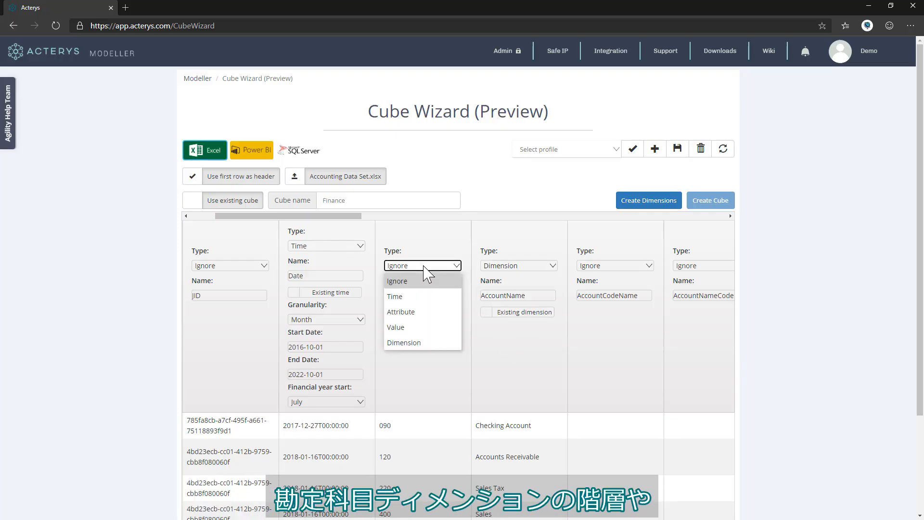
{"action": "left_click", "coordinate": [401, 312]}
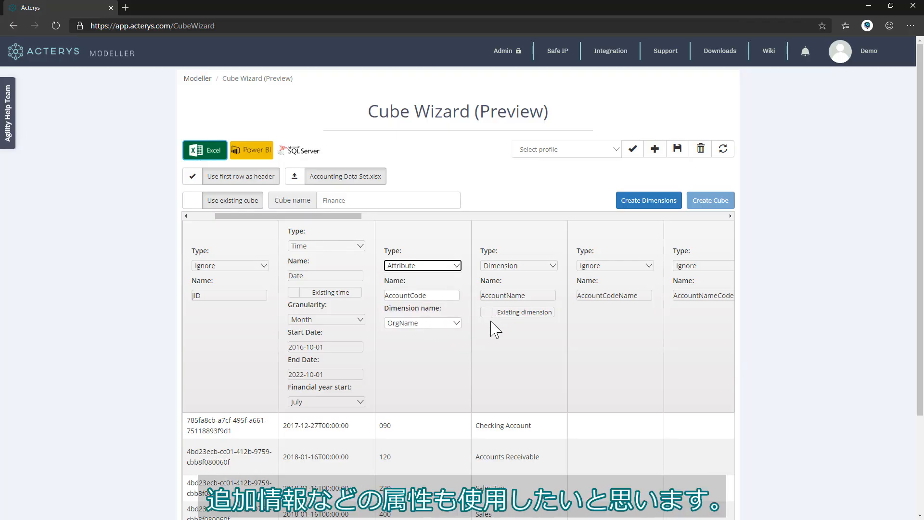
{"action": "left_click", "coordinate": [439, 324]}
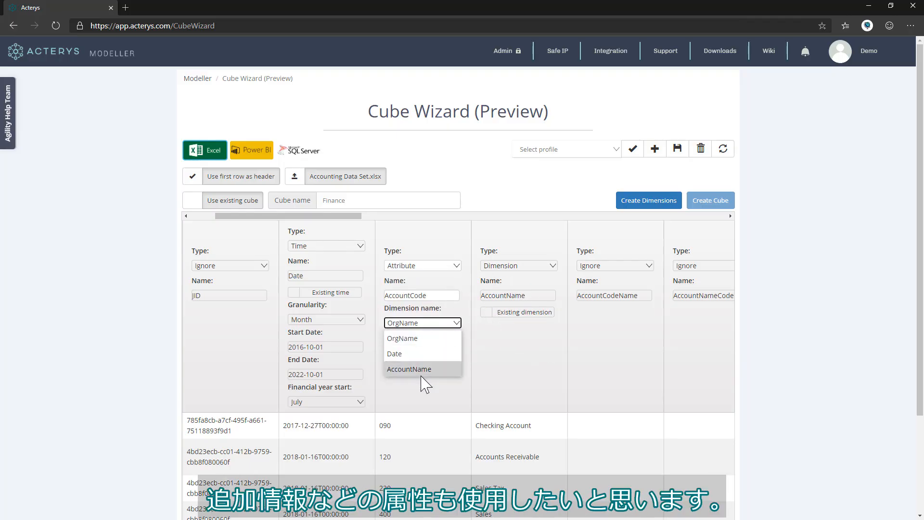
{"action": "left_click", "coordinate": [419, 370]}
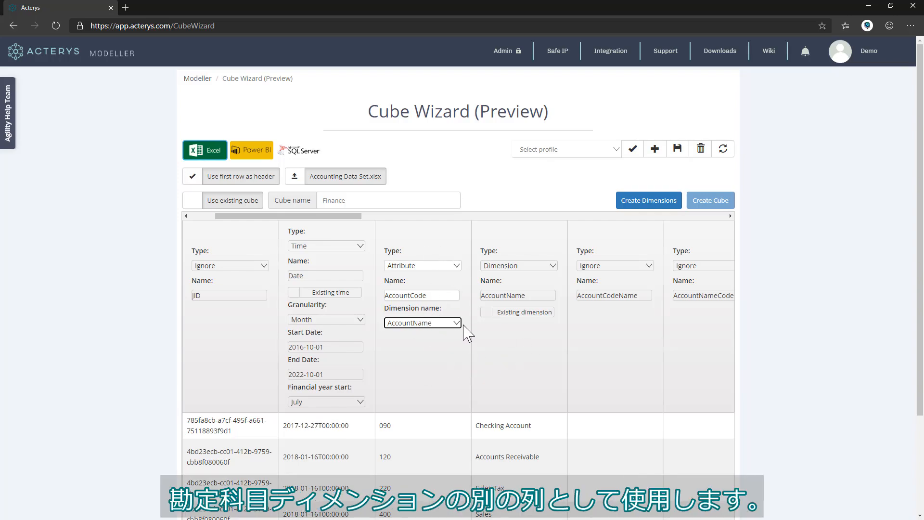
{"action": "left_click_drag", "start_coordinate": [348, 216], "coordinate": [462, 218]}
Make AccountClass an Attribute of the AccountName dimension.
{"action": "left_click", "coordinate": [499, 268]}
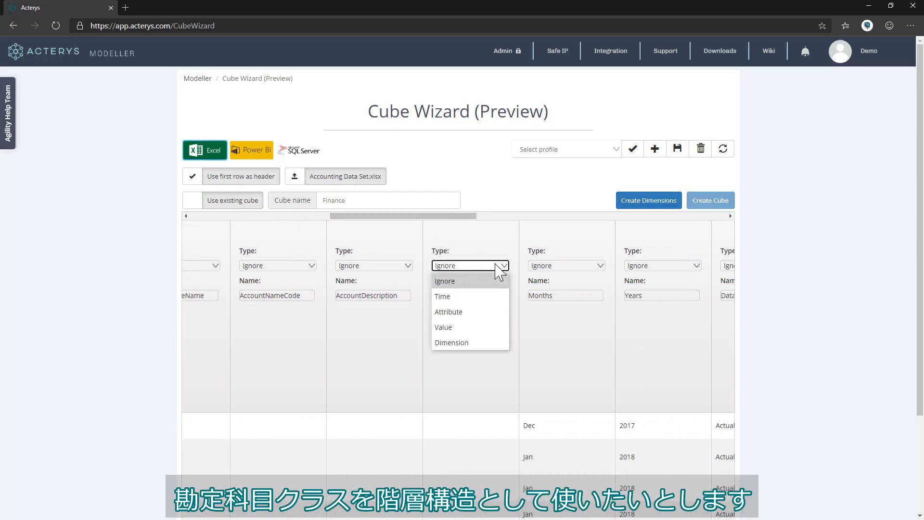
{"action": "left_click", "coordinate": [483, 314]}
{"action": "left_click", "coordinate": [486, 323]}
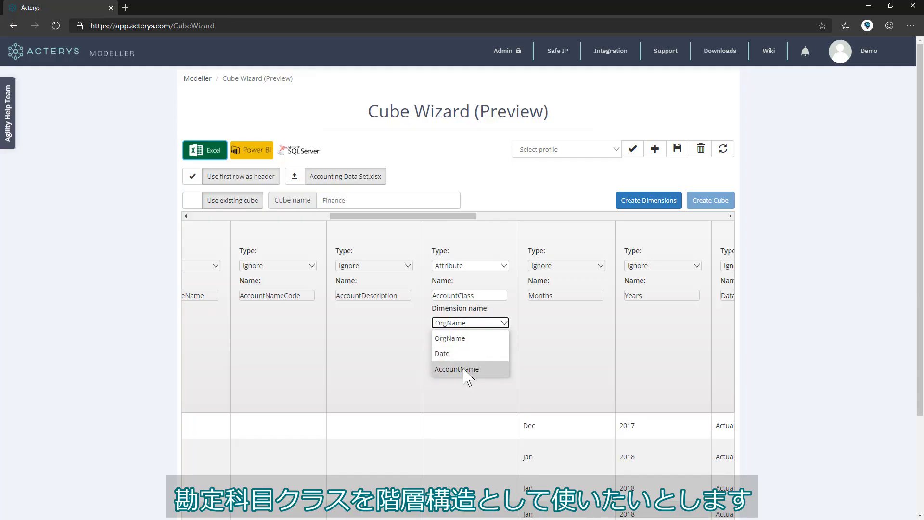
{"action": "left_click", "coordinate": [468, 375]}
{"action": "left_click_drag", "start_coordinate": [443, 218], "coordinate": [512, 223]}
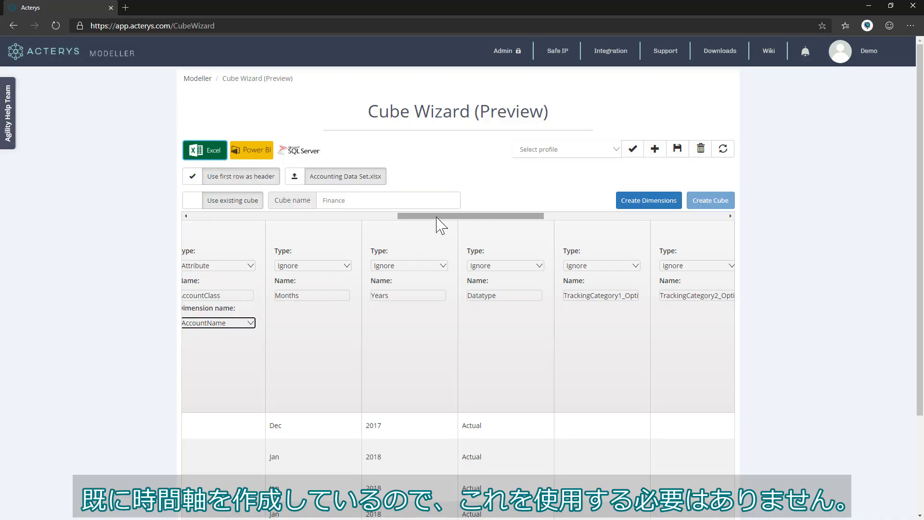
{"action": "left_click_drag", "start_coordinate": [436, 217], "coordinate": [458, 217]}
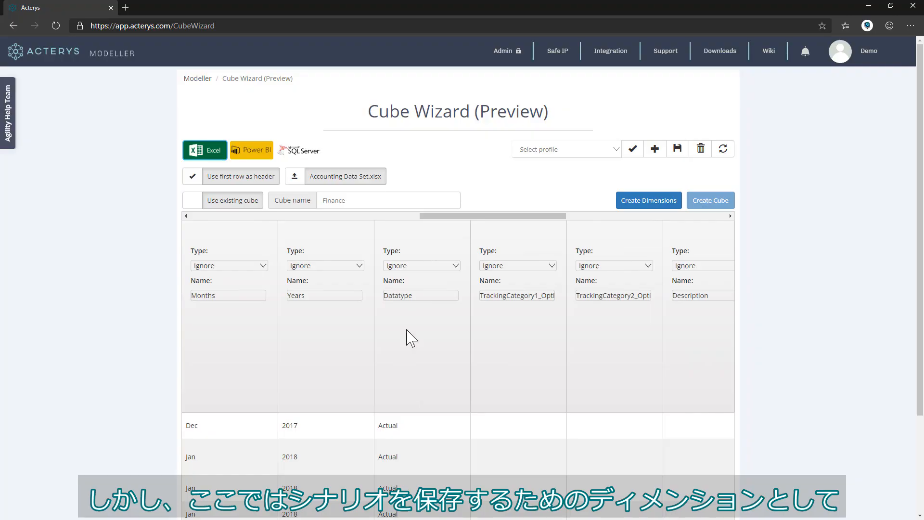
Set the Datatype column's type to Dimension.
{"action": "left_click", "coordinate": [430, 266]}
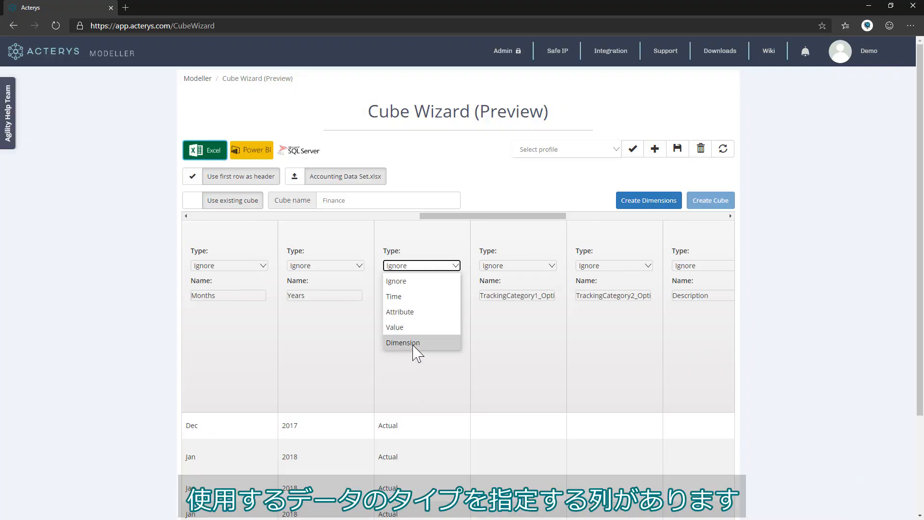
{"action": "left_click", "coordinate": [417, 343]}
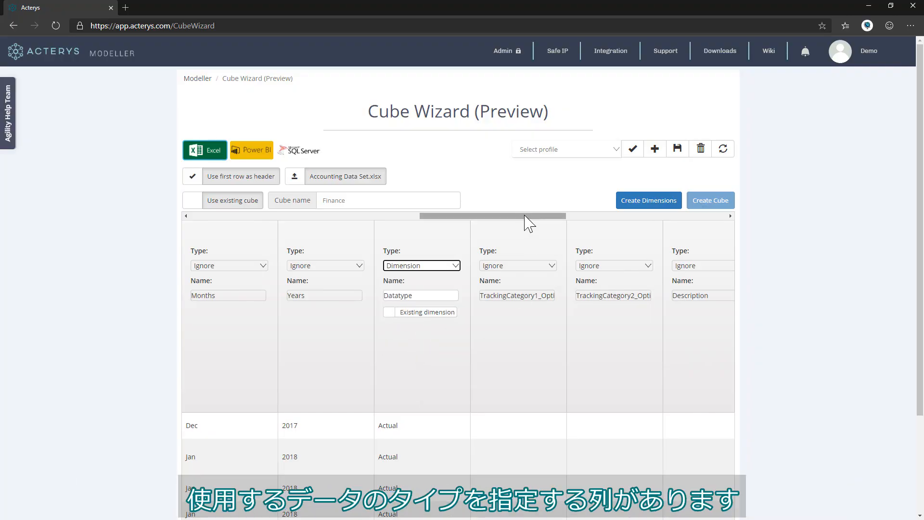
{"action": "left_click_drag", "start_coordinate": [526, 217], "coordinate": [621, 218]}
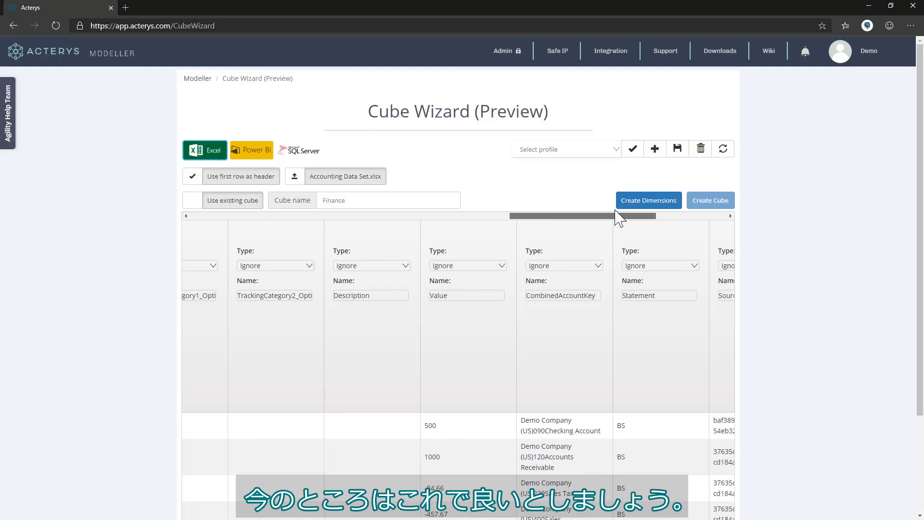
Set the Value column's type to Value, then create and confirm the Finance cube.
{"action": "left_click", "coordinate": [498, 264]}
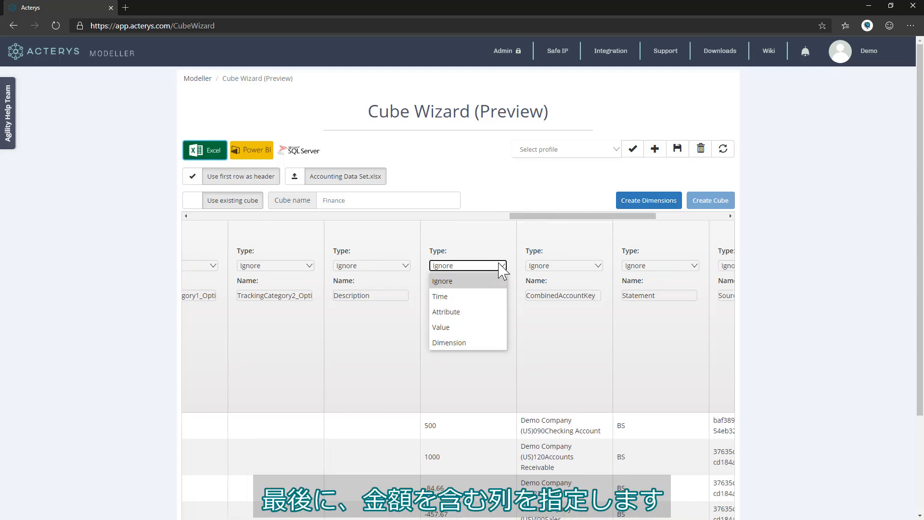
{"action": "left_click", "coordinate": [458, 324]}
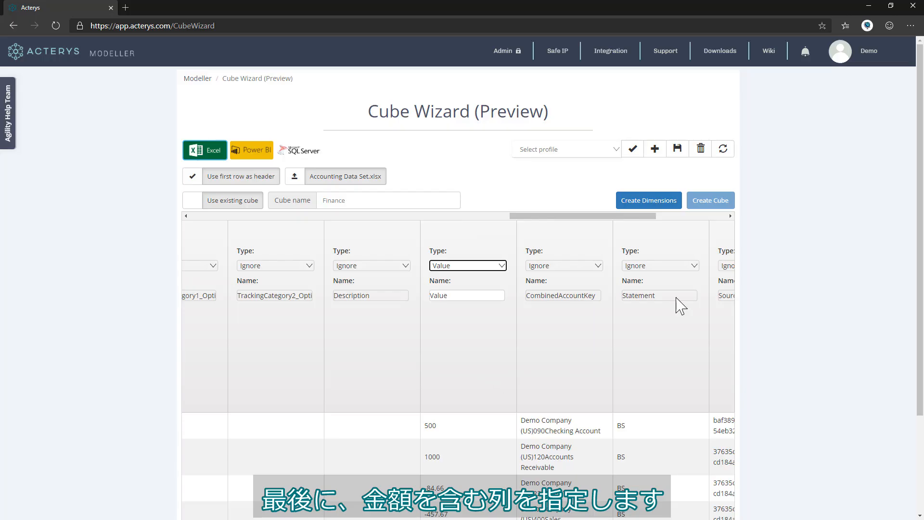
{"action": "left_click", "coordinate": [705, 201]}
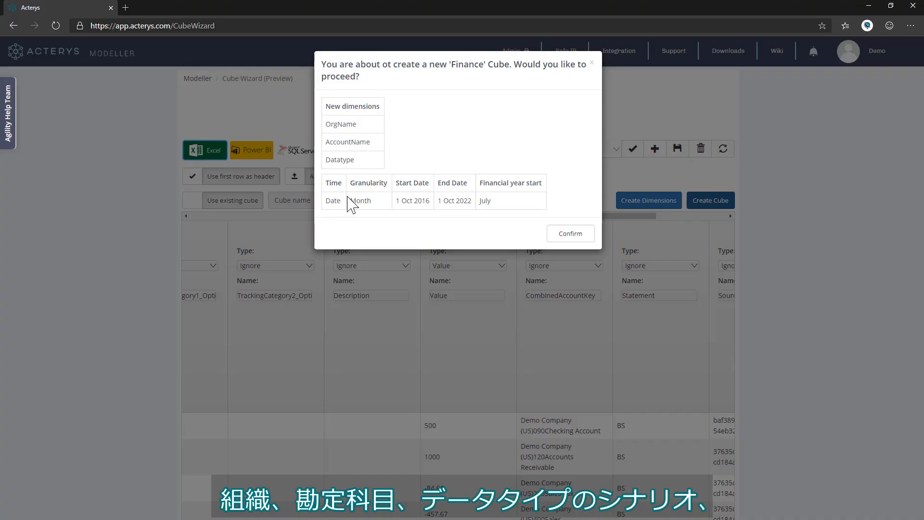
{"action": "left_click", "coordinate": [570, 234]}
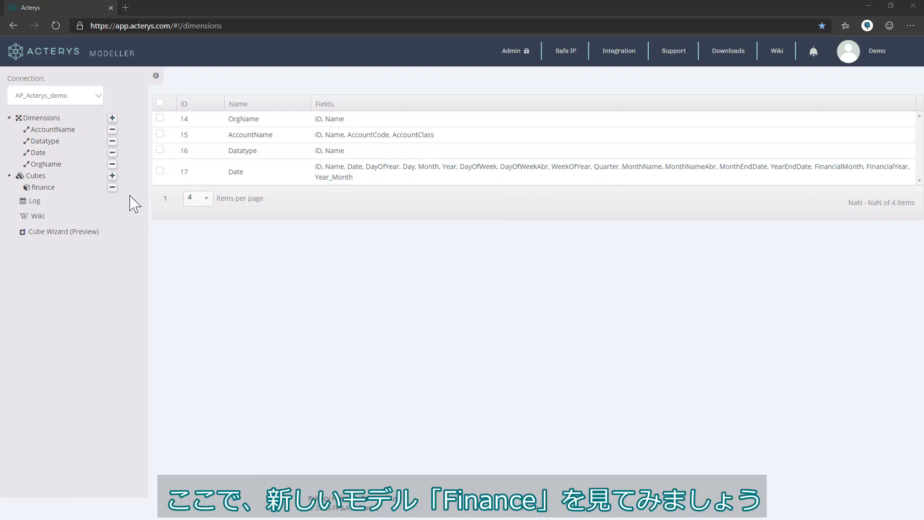
Open the finance cube's details, check its CUBE_finance_WB write-back table, and preview it as a pivot.
{"action": "left_click", "coordinate": [49, 188]}
{"action": "left_click", "coordinate": [48, 189]}
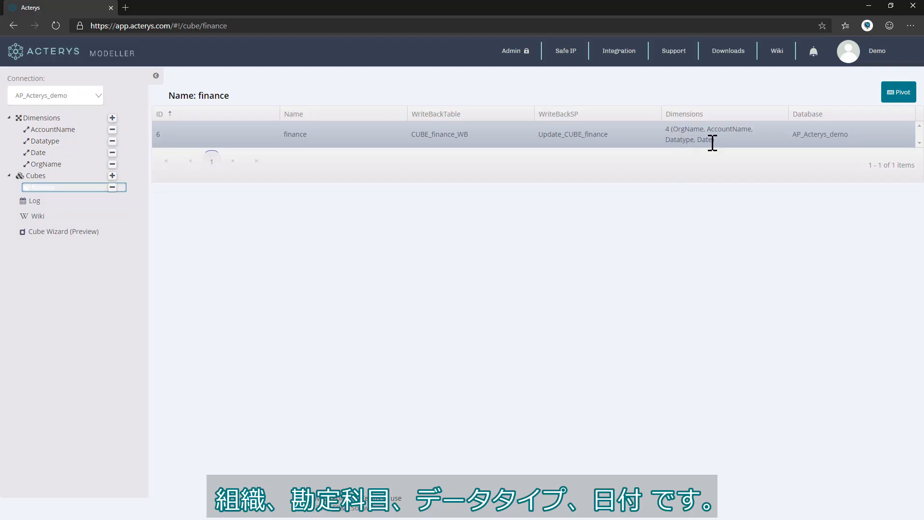
{"action": "left_click_drag", "start_coordinate": [489, 144], "coordinate": [409, 134]}
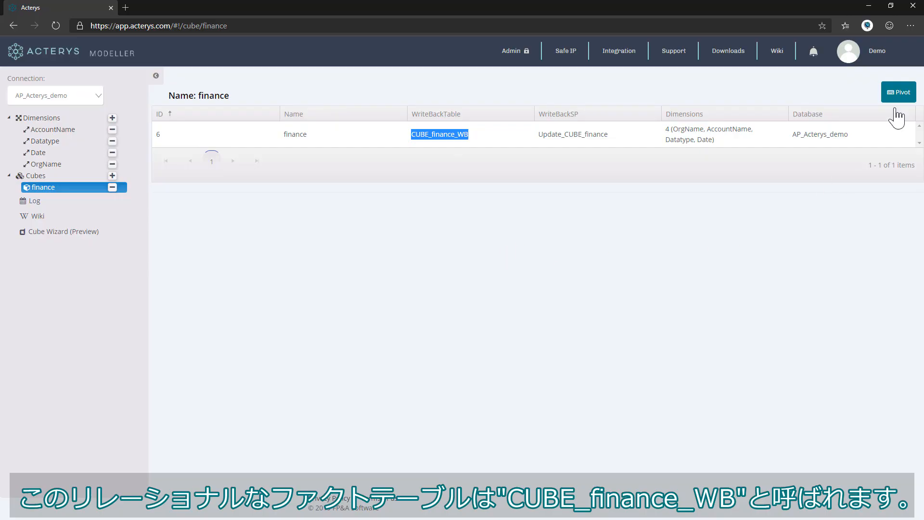
{"action": "left_click", "coordinate": [896, 92]}
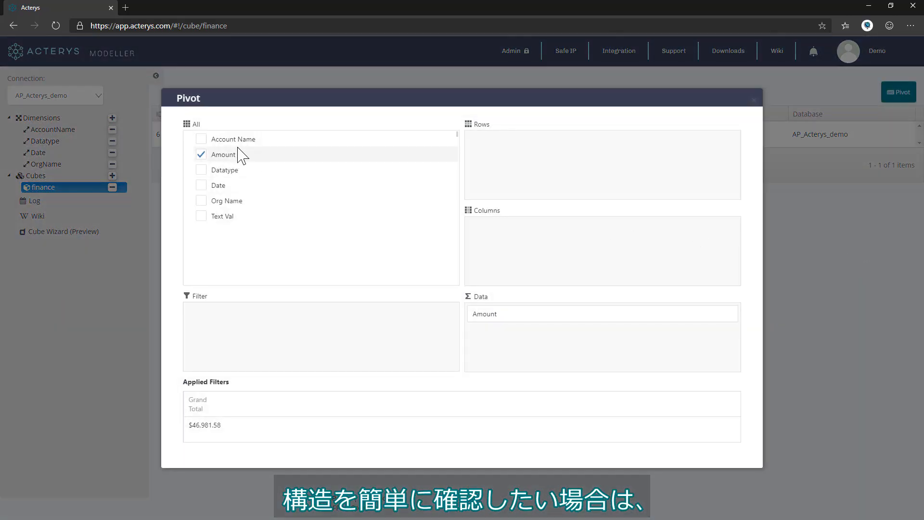
Pivot Datatype across columns and Account Name down rows, then close the preview.
{"action": "left_click_drag", "start_coordinate": [233, 175], "coordinate": [572, 244]}
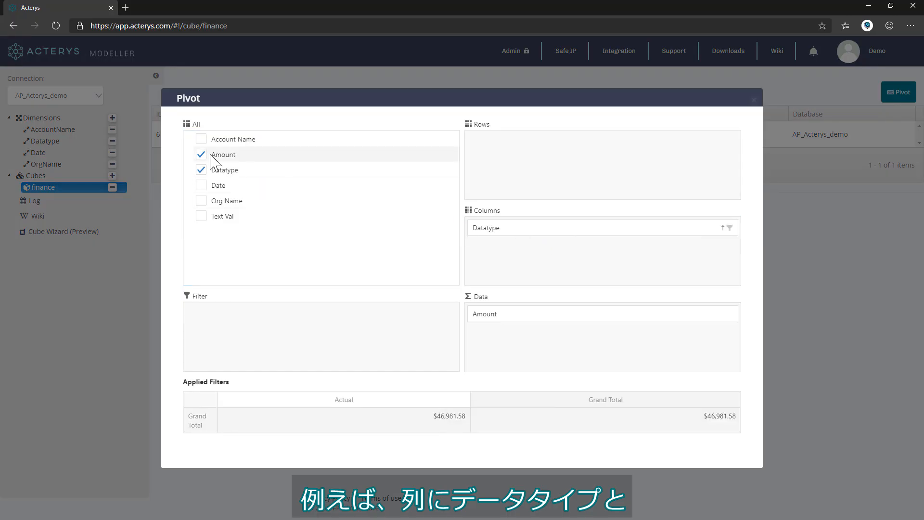
{"action": "left_click_drag", "start_coordinate": [233, 140], "coordinate": [596, 186]}
{"action": "scroll", "coordinate": [553, 212], "scroll_direction": "down", "scroll_amount": 11}
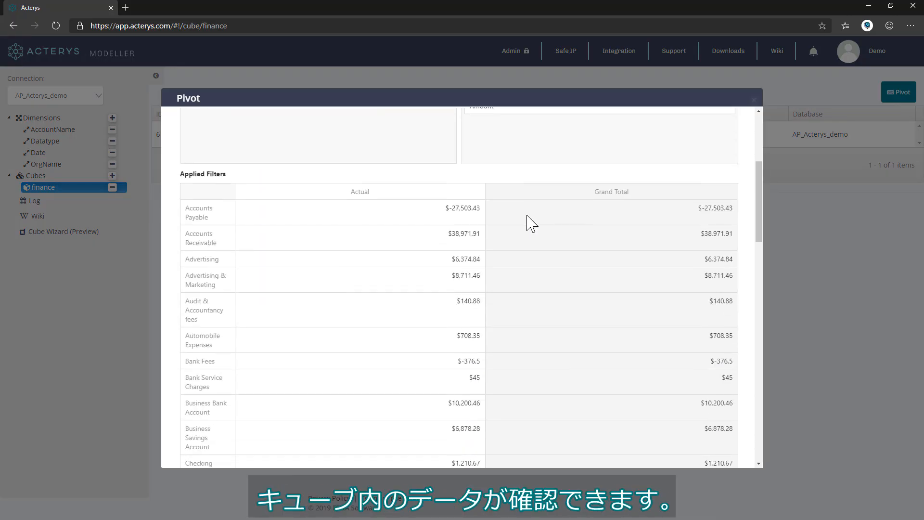
{"action": "scroll", "coordinate": [421, 417], "scroll_direction": "down", "scroll_amount": 5}
{"action": "scroll", "coordinate": [424, 386], "scroll_direction": "up", "scroll_amount": 15}
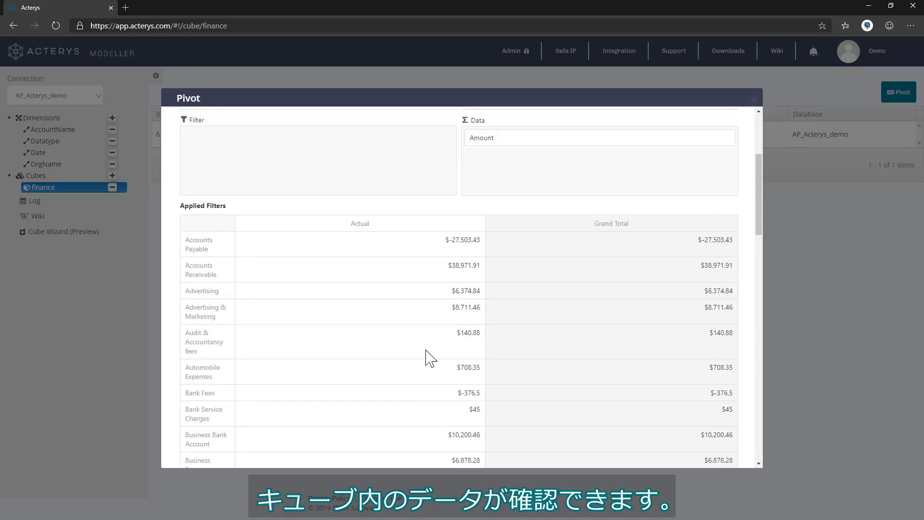
{"action": "left_click", "coordinate": [755, 100]}
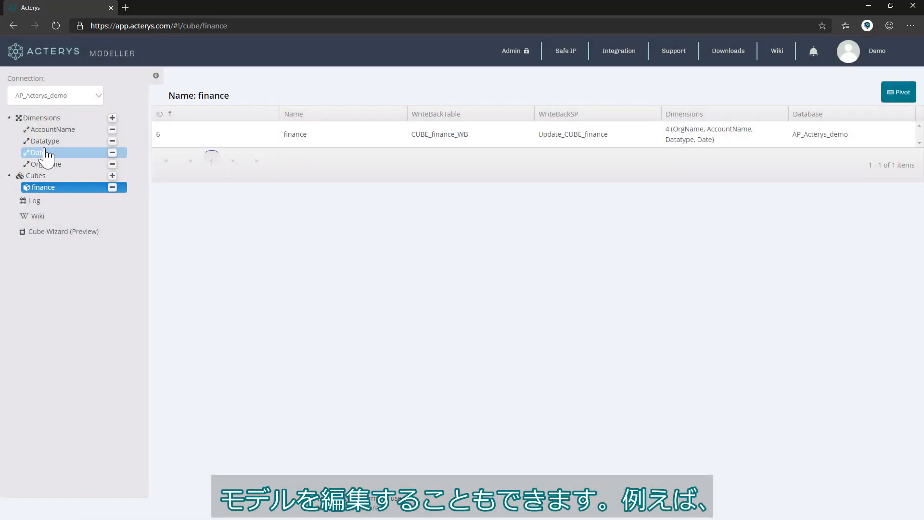
Add Budget and Forecast as new elements of the Datatype dimension, beside Actual, and save.
{"action": "left_click", "coordinate": [44, 141]}
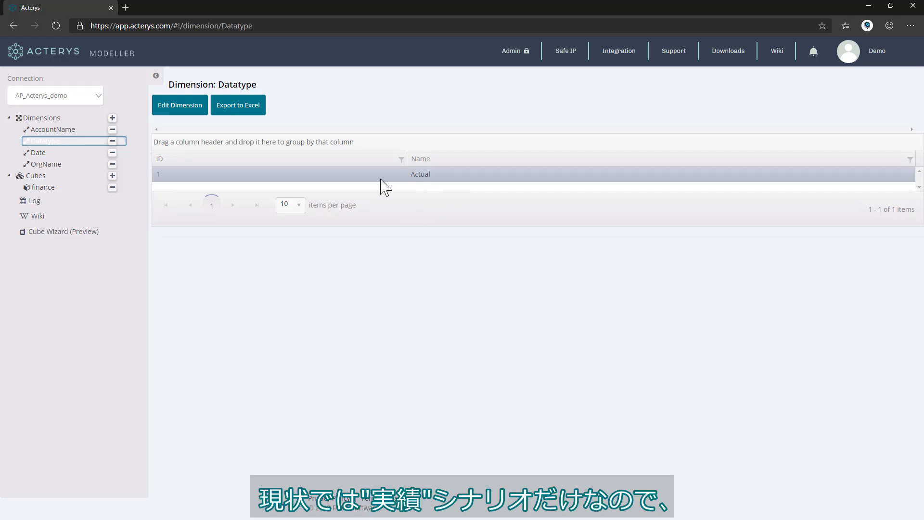
{"action": "left_click", "coordinate": [182, 106]}
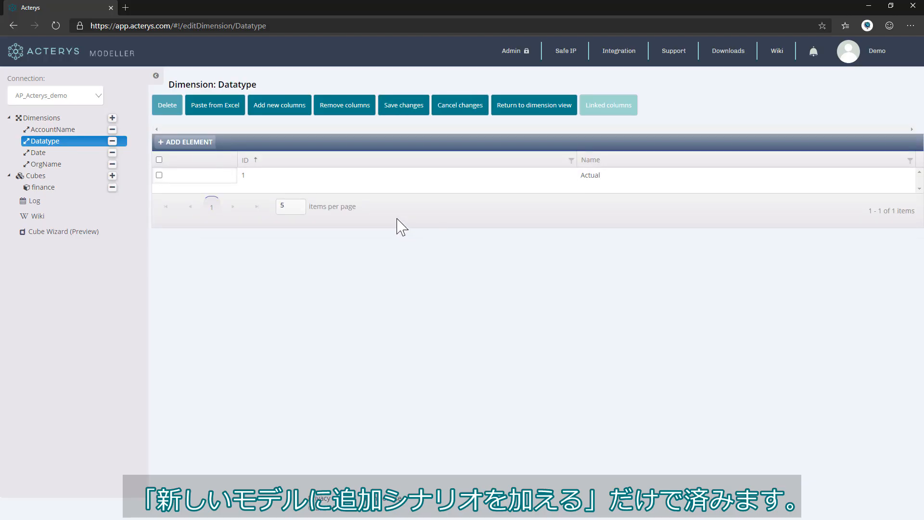
{"action": "left_click", "coordinate": [202, 143]}
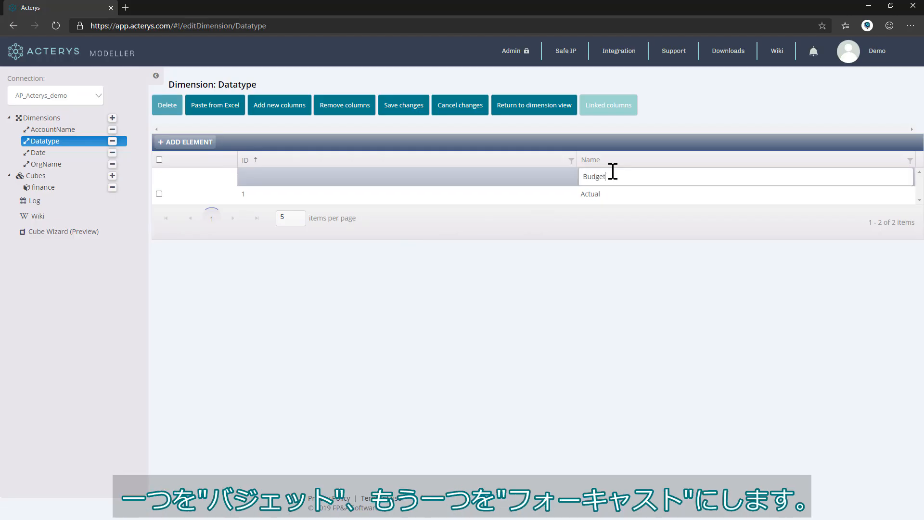
{"action": "type", "text": "Budget"}
{"action": "key", "text": "Tab"}
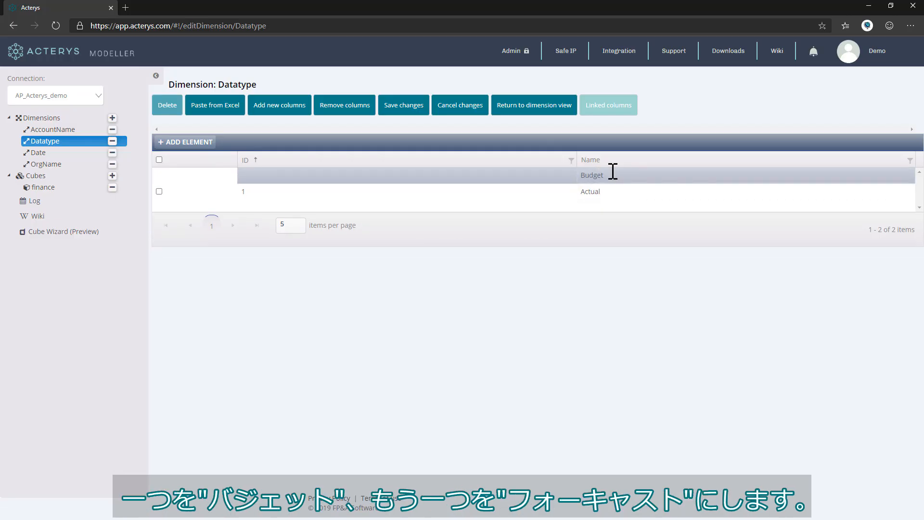
{"action": "left_click", "coordinate": [207, 142]}
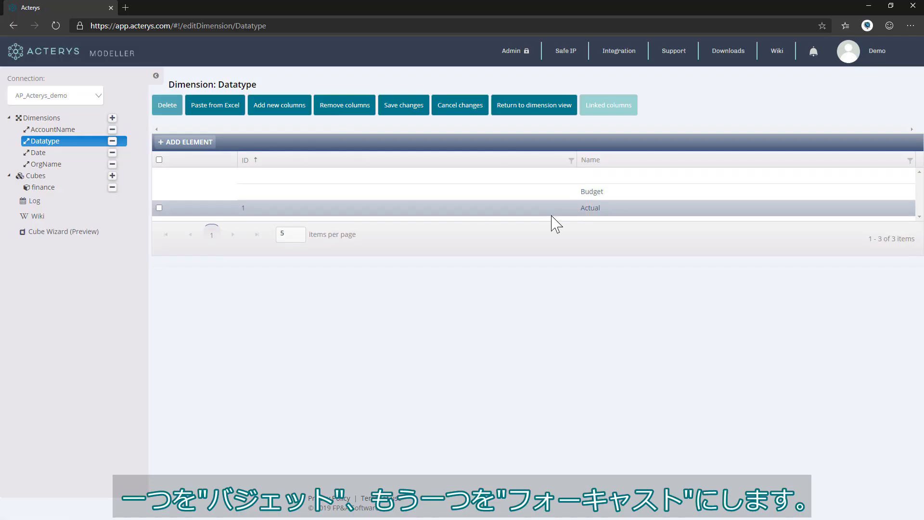
{"action": "left_click", "coordinate": [640, 182]}
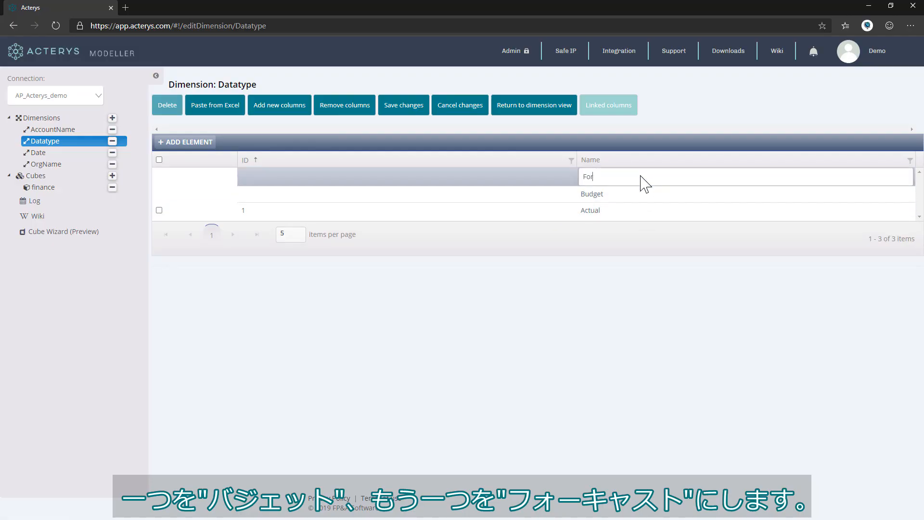
{"action": "left_click", "coordinate": [403, 105]}
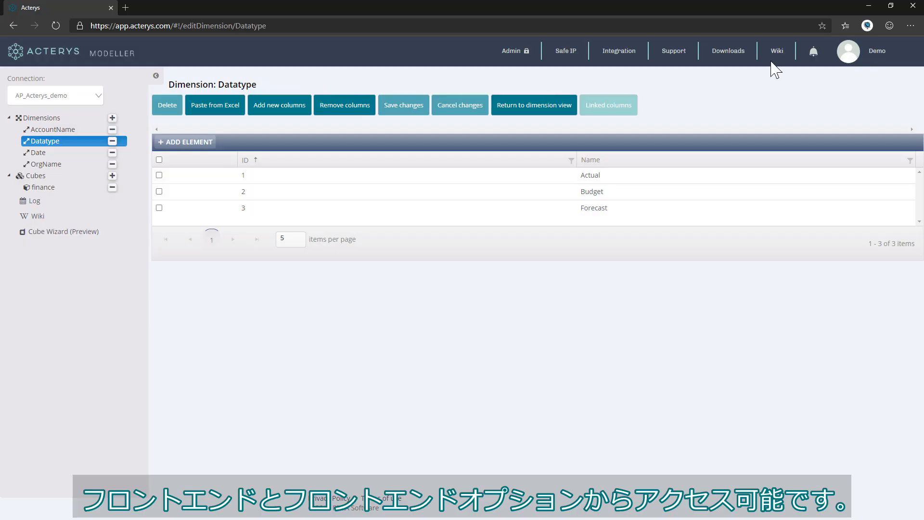
Download the Acterys Matrix Visual file from the Downloads page.
{"action": "left_click", "coordinate": [729, 51]}
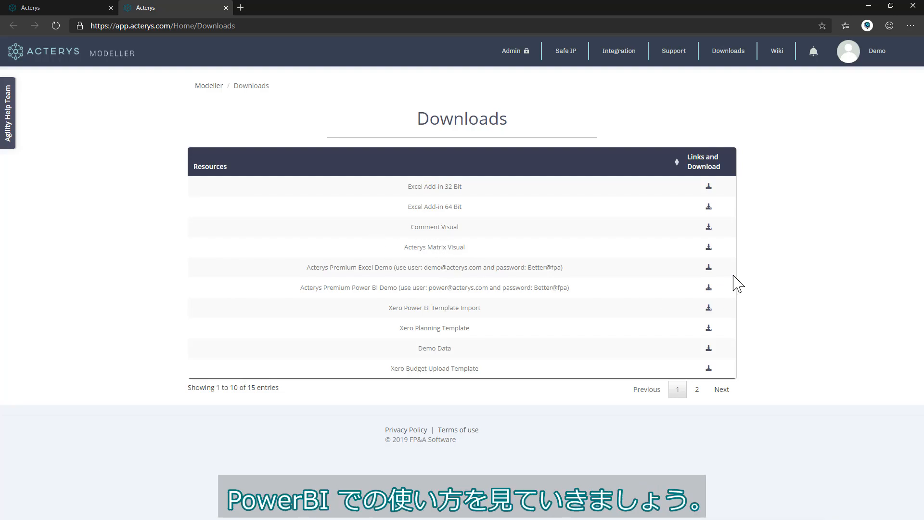
{"action": "left_click", "coordinate": [708, 248]}
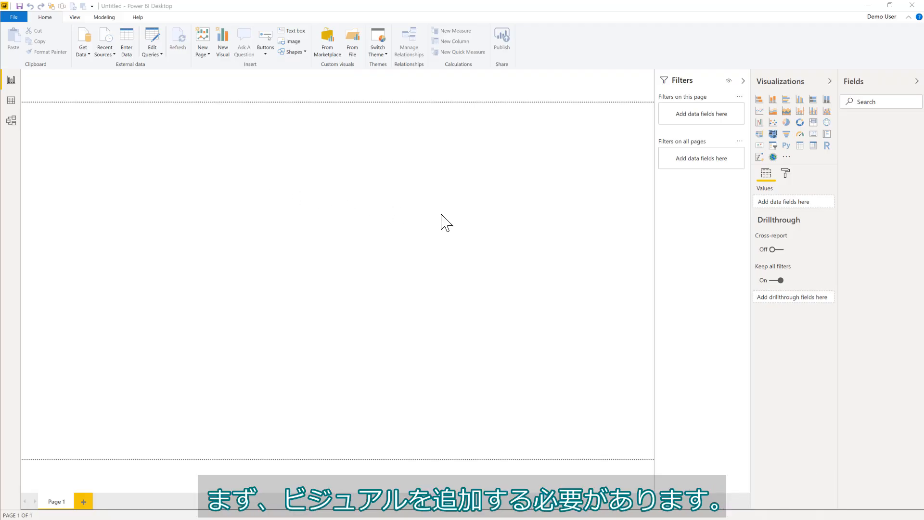
Import the Acterys Matrix 2.5.7.pbiviz custom visual from file into Visualizations.
{"action": "left_click", "coordinate": [787, 157]}
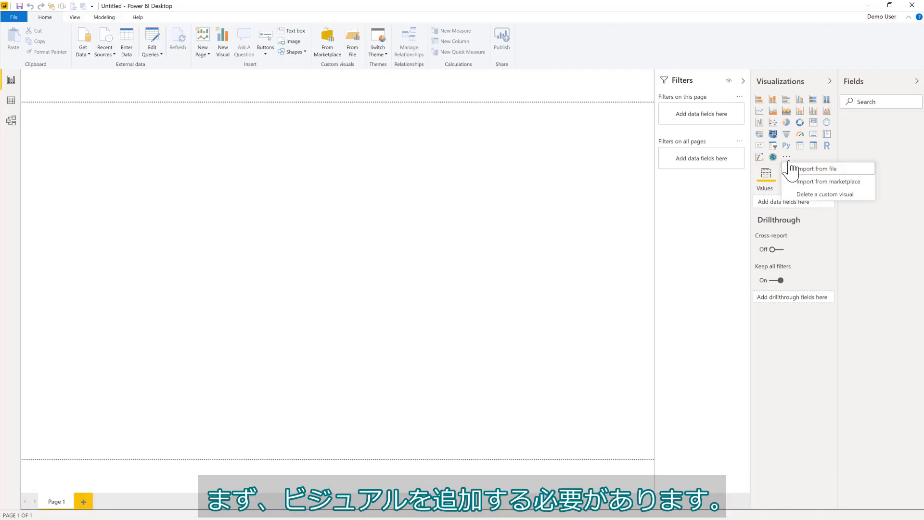
{"action": "left_click", "coordinate": [800, 170]}
{"action": "left_click", "coordinate": [519, 299]}
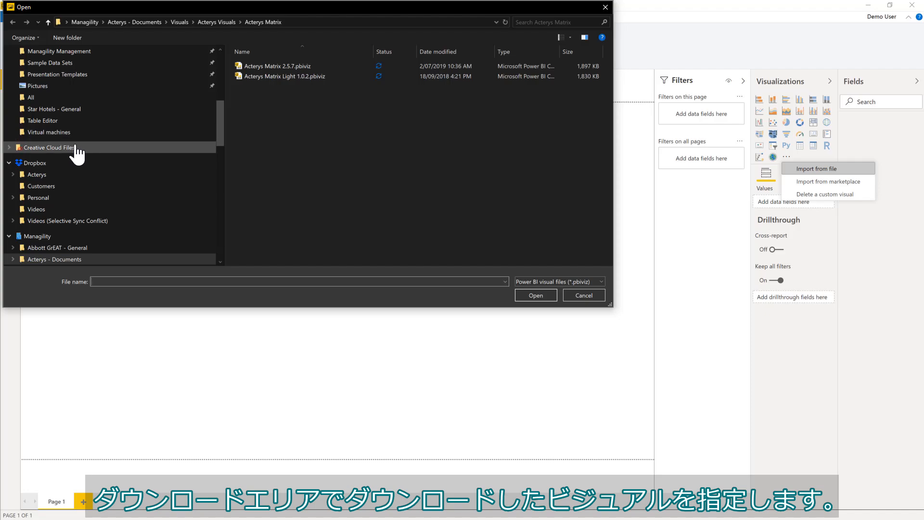
{"action": "scroll", "coordinate": [76, 147], "scroll_direction": "down", "scroll_amount": 2}
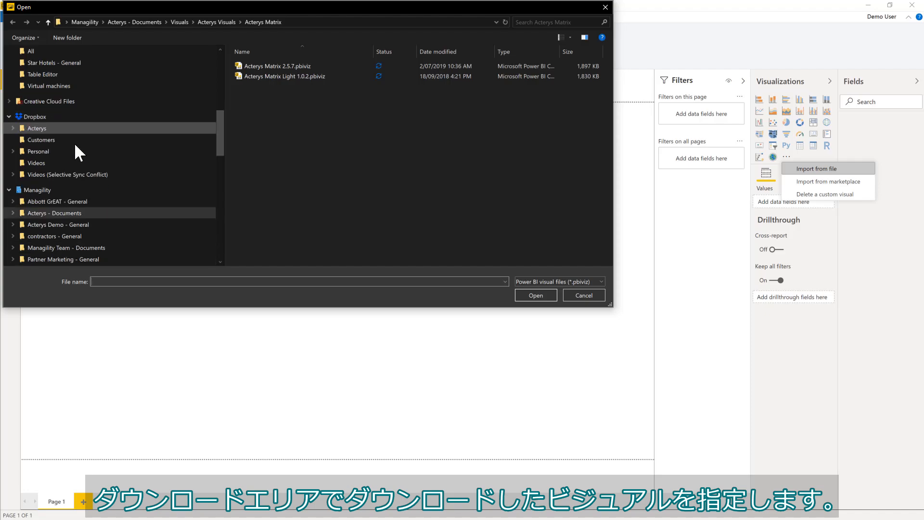
{"action": "double_click", "coordinate": [274, 66]}
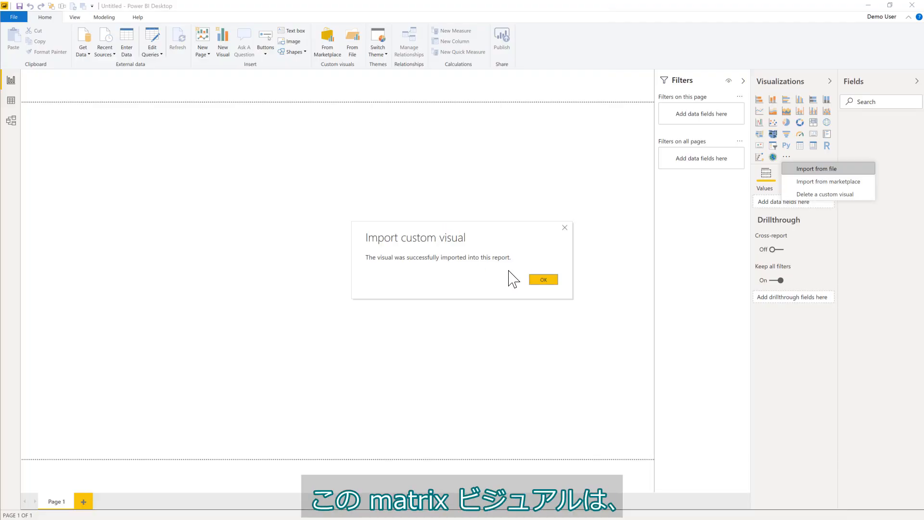
{"action": "left_click", "coordinate": [534, 281]}
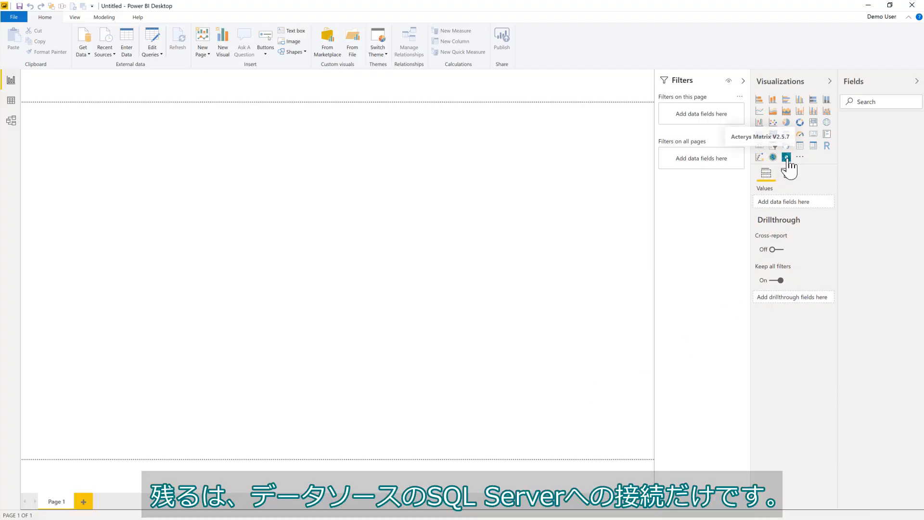
Connect via DirectQuery to SQL Server acterys.database.windows.net, database AP_acterys_demo.
{"action": "left_click", "coordinate": [82, 53]}
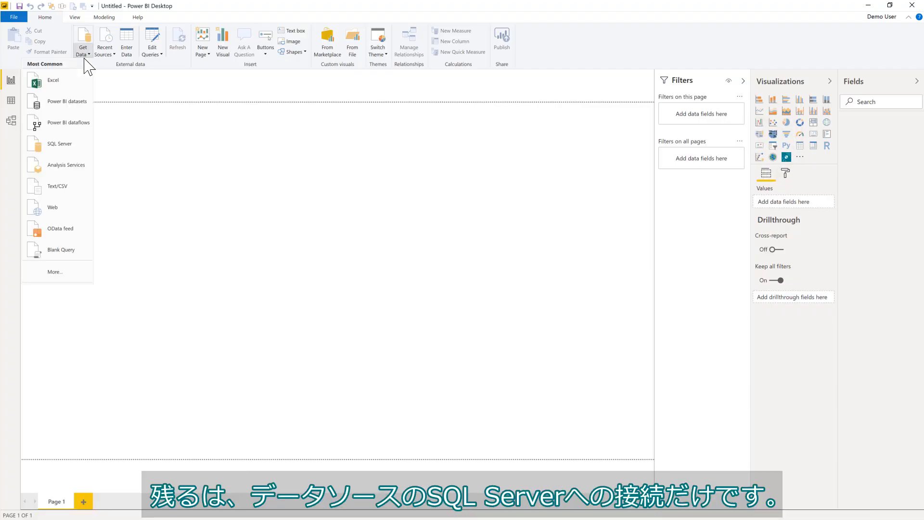
{"action": "left_click", "coordinate": [82, 144]}
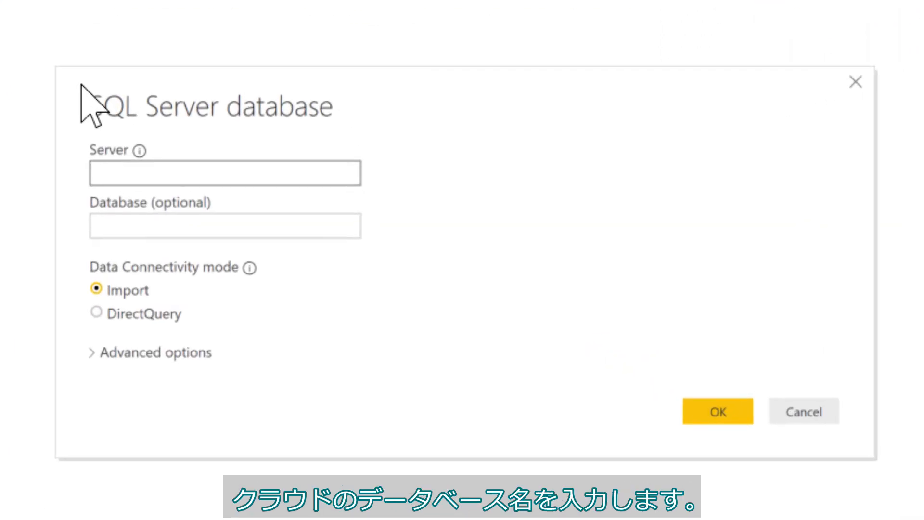
{"action": "type", "text": "acterys.d"}
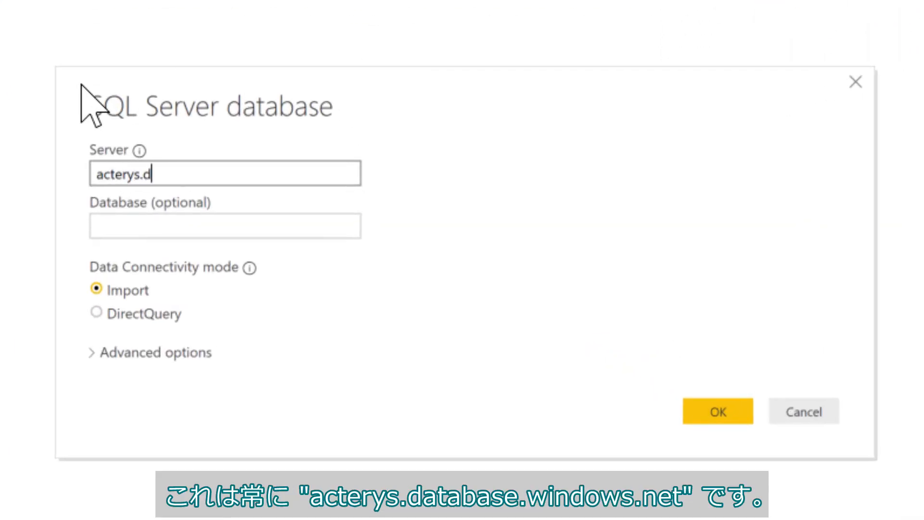
{"action": "type", "text": "atabase"}
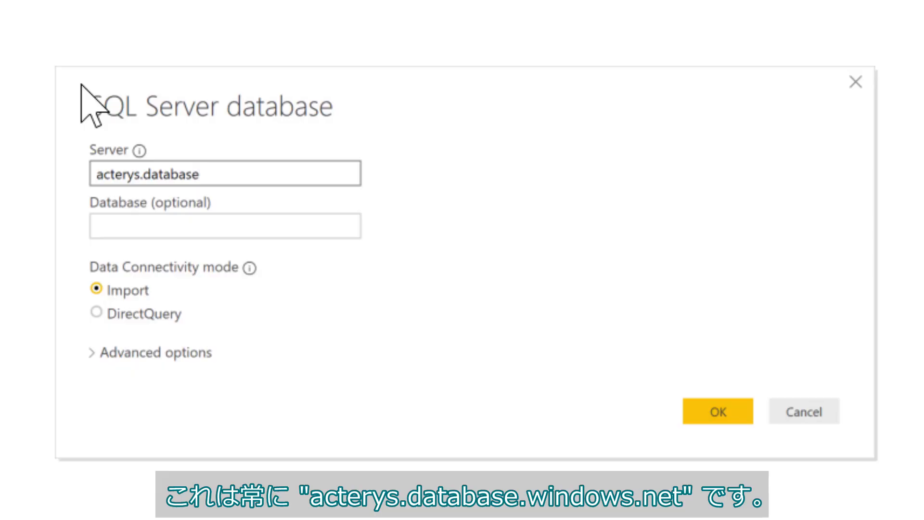
{"action": "type", "text": ".windows."}
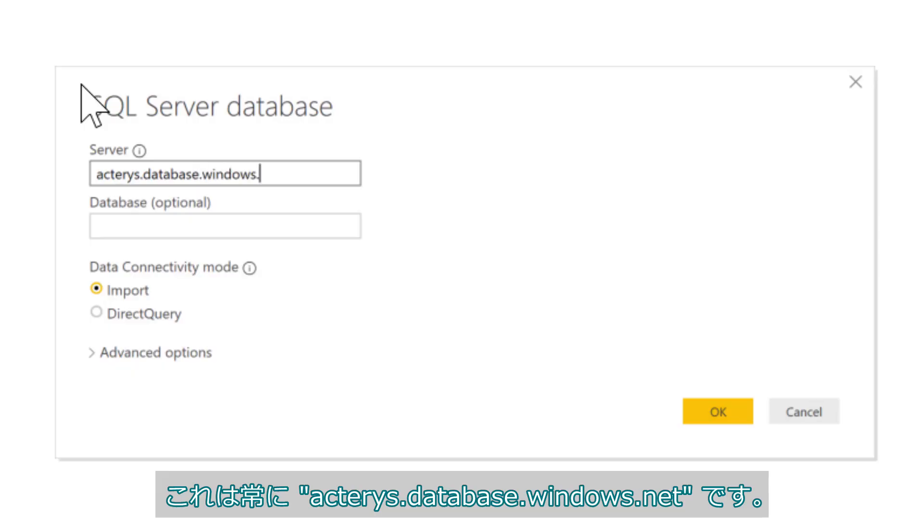
{"action": "type", "text": "net"}
{"action": "key", "text": "Tab"}
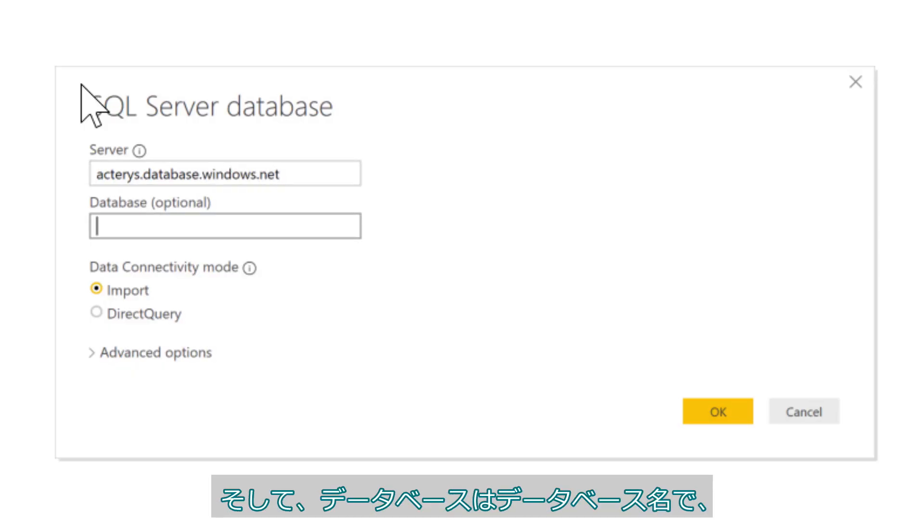
{"action": "type", "text": "AP"}
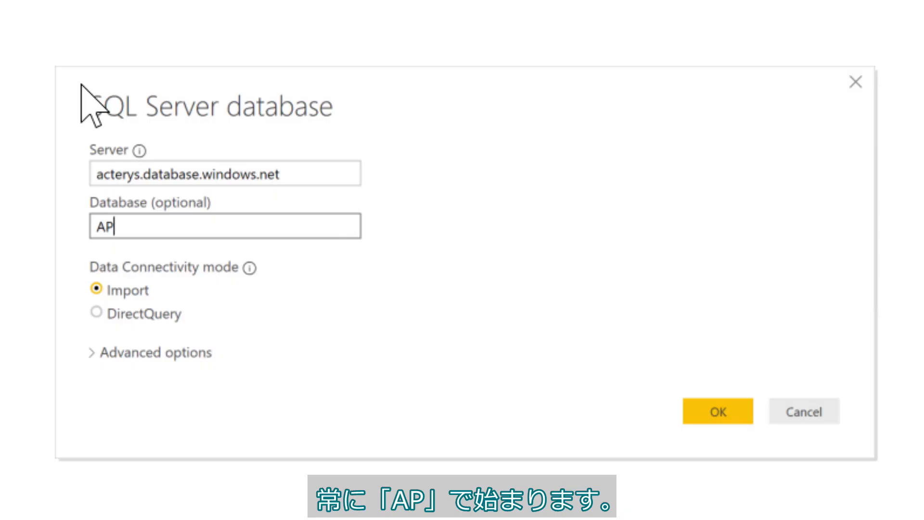
{"action": "type", "text": "_actery"}
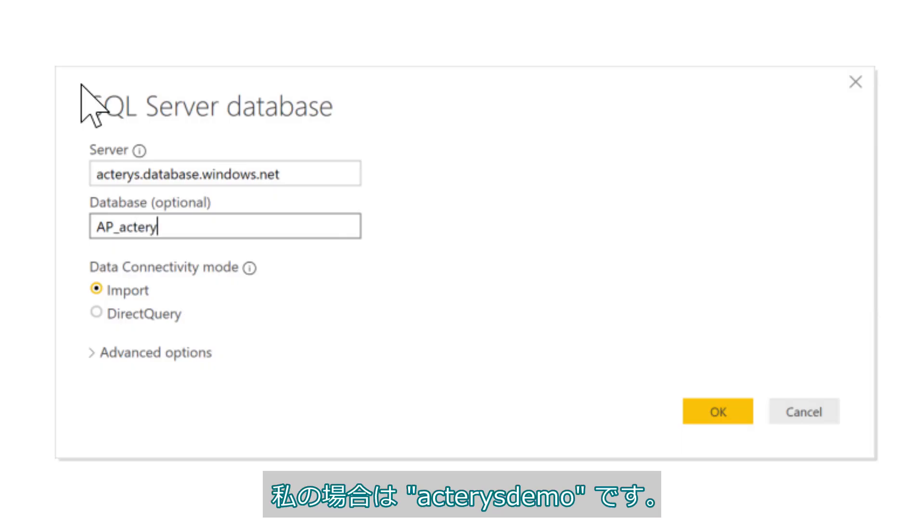
{"action": "type", "text": "s_demo"}
{"action": "left_click", "coordinate": [142, 313]}
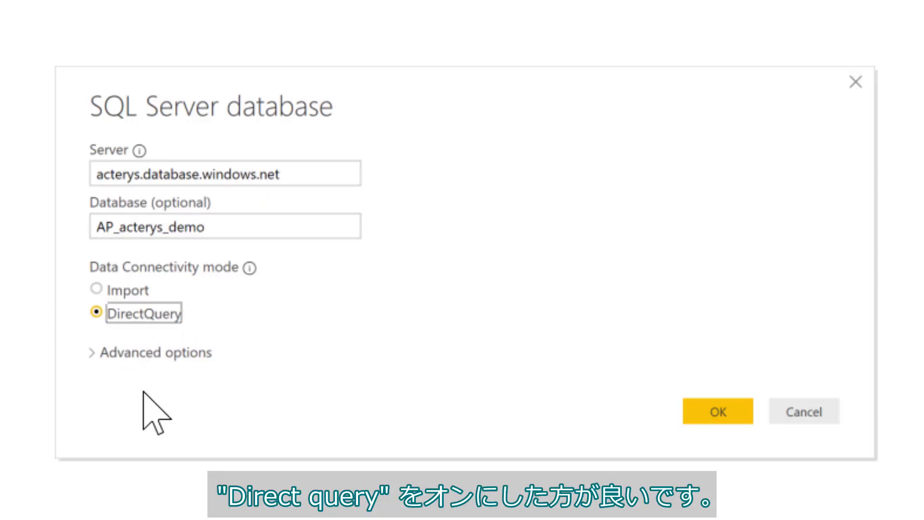
{"action": "left_click", "coordinate": [719, 410]}
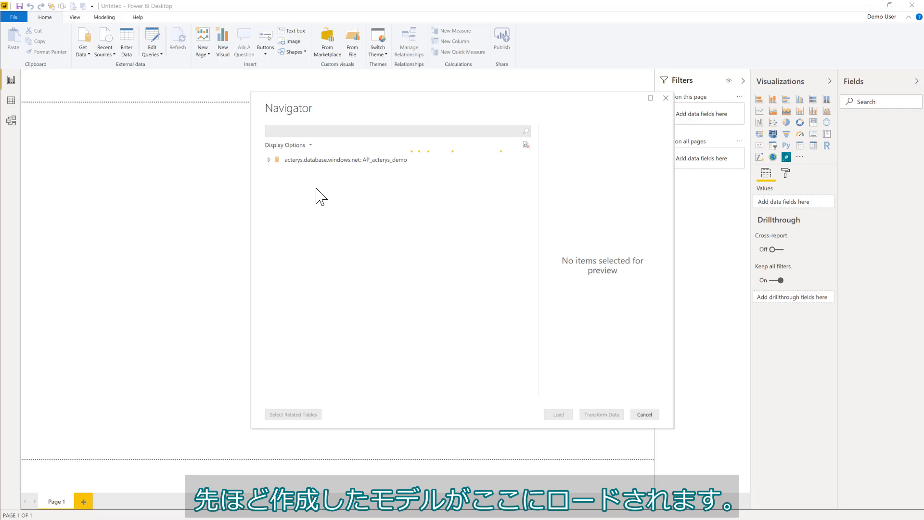
Expand the AP_acterys_demo node in Navigator and browse its OLAP, xero and WFM tables.
{"action": "left_click", "coordinate": [281, 162]}
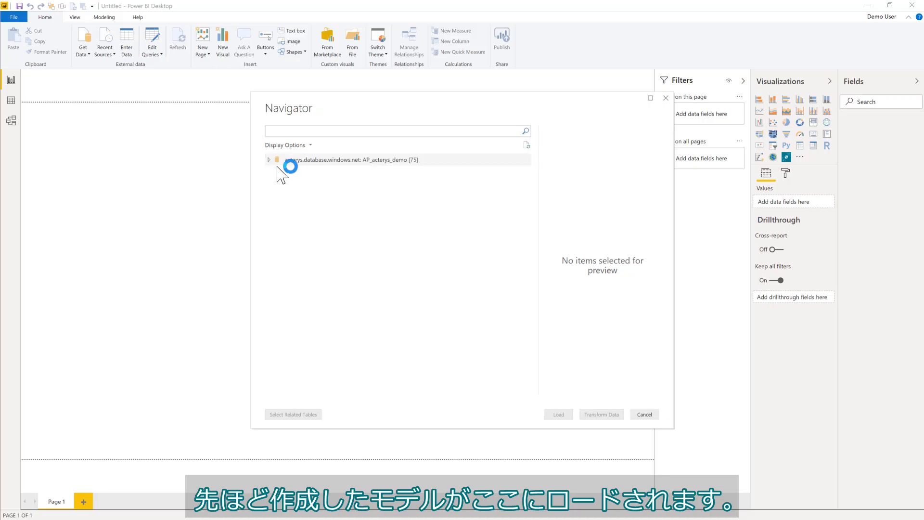
{"action": "scroll", "coordinate": [350, 288], "scroll_direction": "down", "scroll_amount": 3}
{"action": "scroll", "coordinate": [359, 337], "scroll_direction": "down", "scroll_amount": 6}
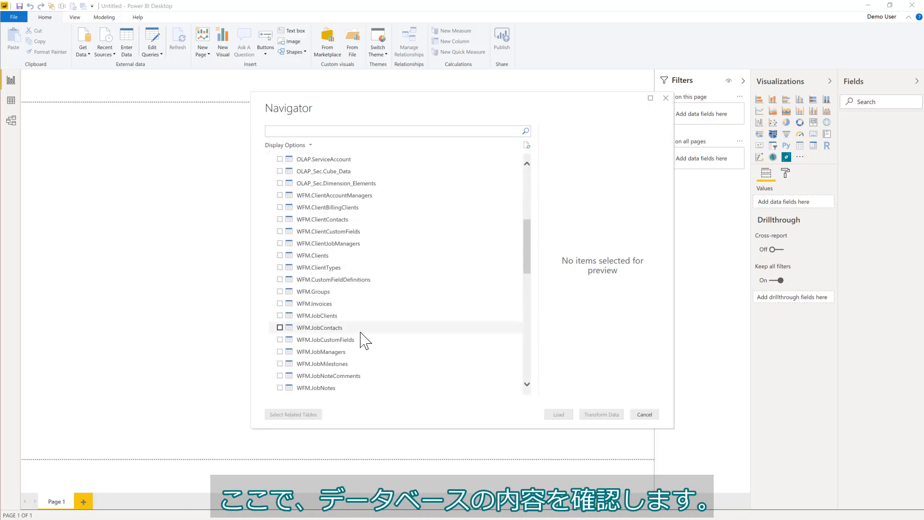
{"action": "scroll", "coordinate": [368, 358], "scroll_direction": "up", "scroll_amount": 8}
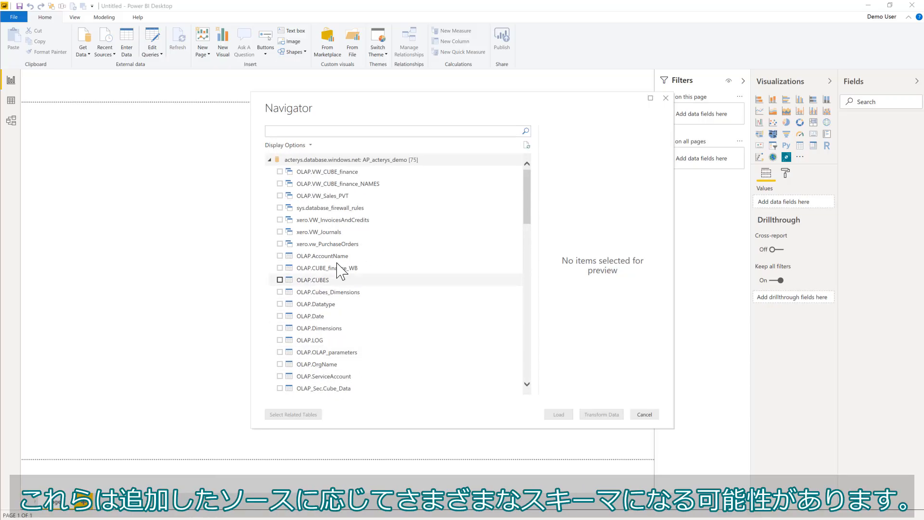
{"action": "scroll", "coordinate": [355, 330], "scroll_direction": "down", "scroll_amount": 6}
{"action": "scroll", "coordinate": [355, 331], "scroll_direction": "down", "scroll_amount": 2}
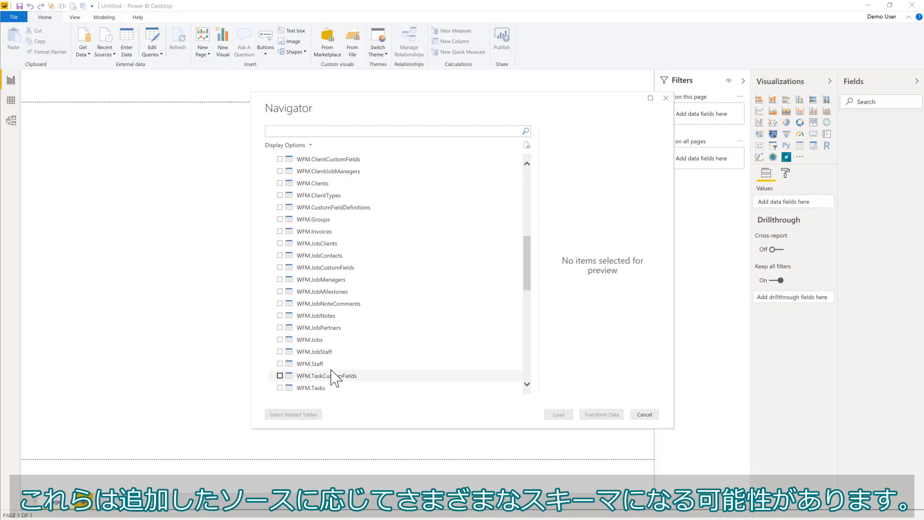
{"action": "scroll", "coordinate": [341, 366], "scroll_direction": "up", "scroll_amount": 3}
{"action": "scroll", "coordinate": [332, 356], "scroll_direction": "up", "scroll_amount": 5}
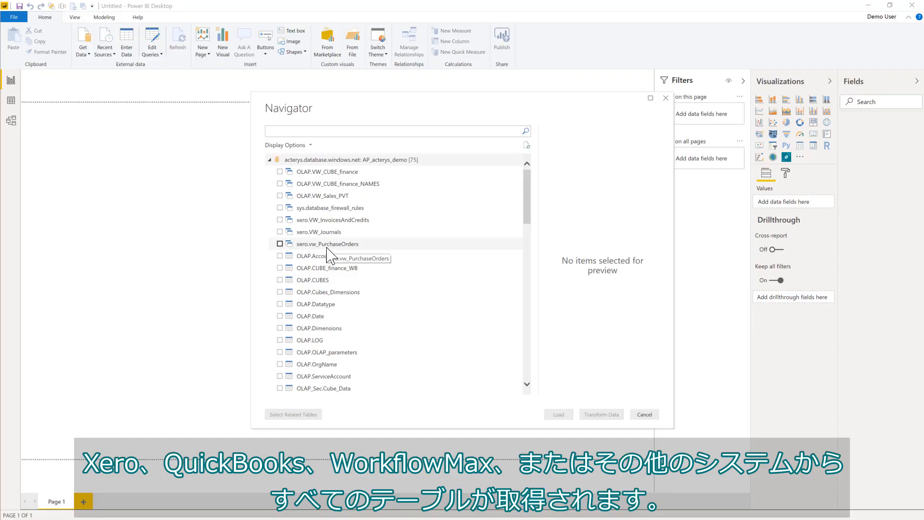
{"action": "scroll", "coordinate": [327, 251], "scroll_direction": "down", "scroll_amount": 5}
{"action": "scroll", "coordinate": [331, 253], "scroll_direction": "up", "scroll_amount": 5}
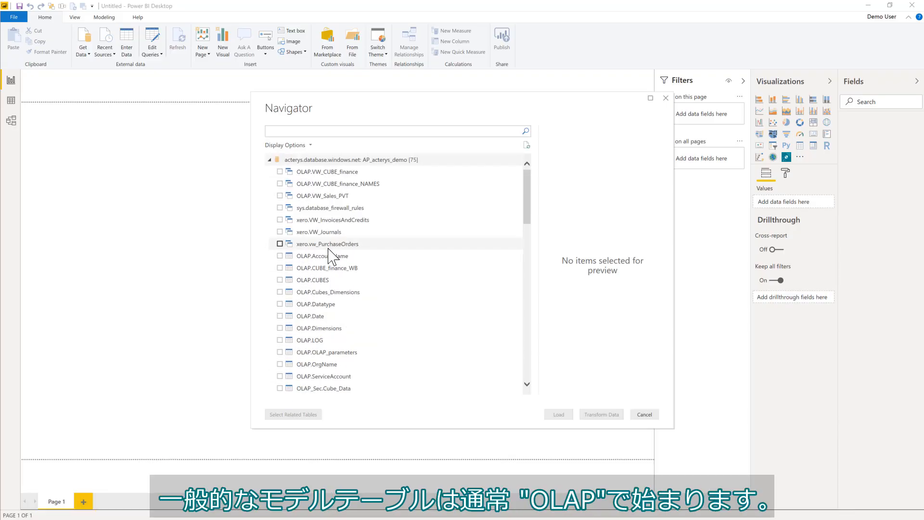
{"action": "scroll", "coordinate": [334, 253], "scroll_direction": "down", "scroll_amount": 2}
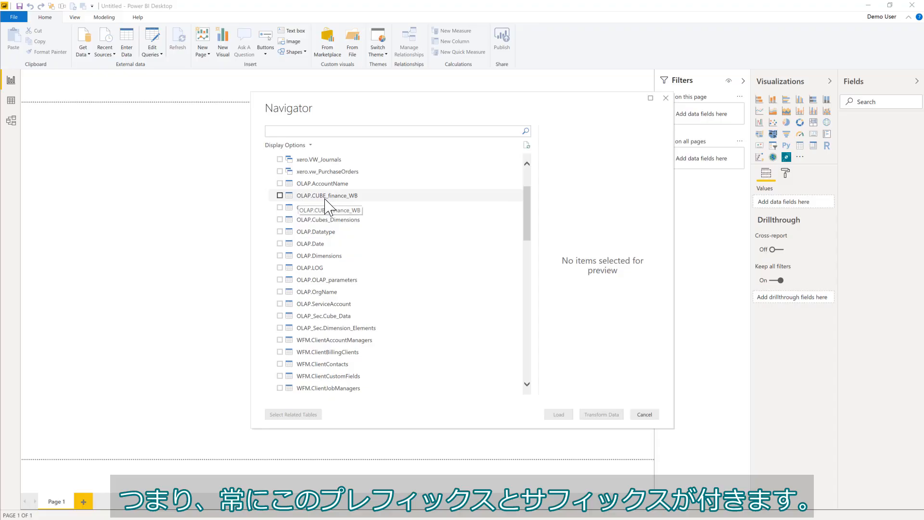
Select OLAP.CUBE_finance_WB with its related tables plus OLAP.ServiceAccount for loading.
{"action": "left_click", "coordinate": [280, 195]}
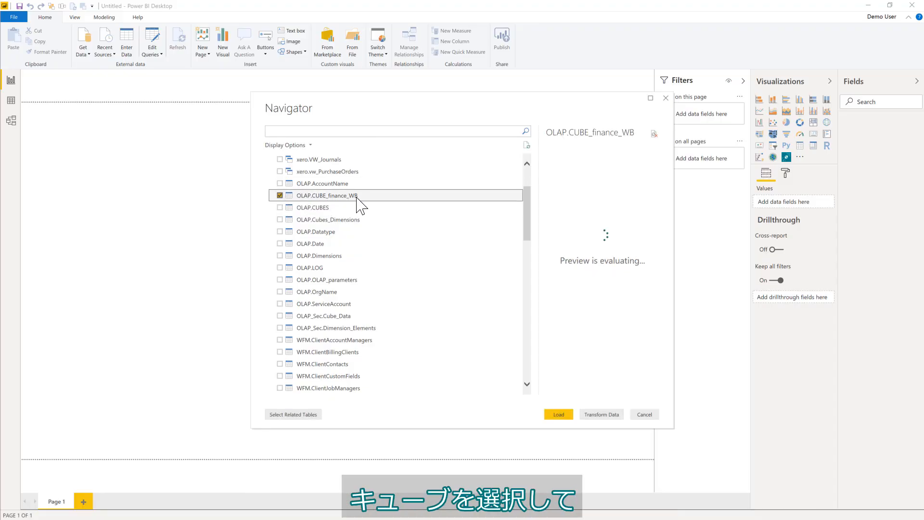
{"action": "left_click", "coordinate": [313, 416]}
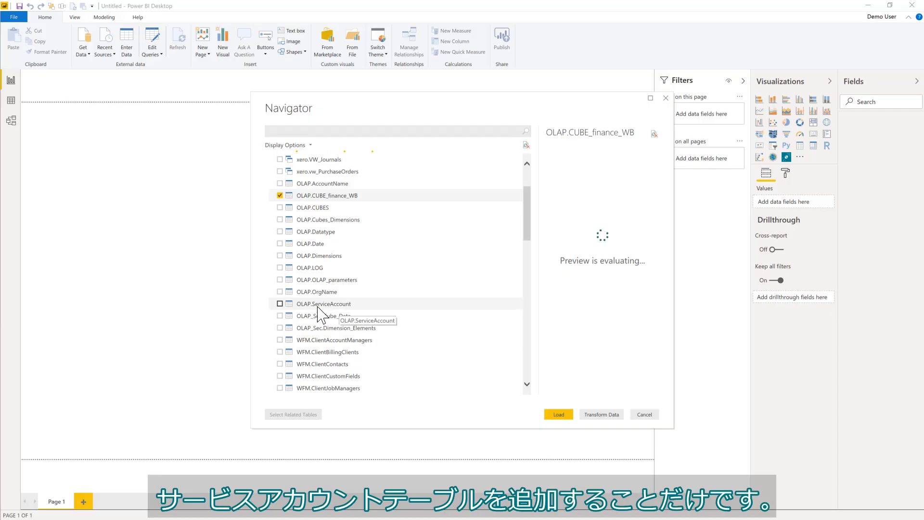
{"action": "left_click", "coordinate": [278, 304]}
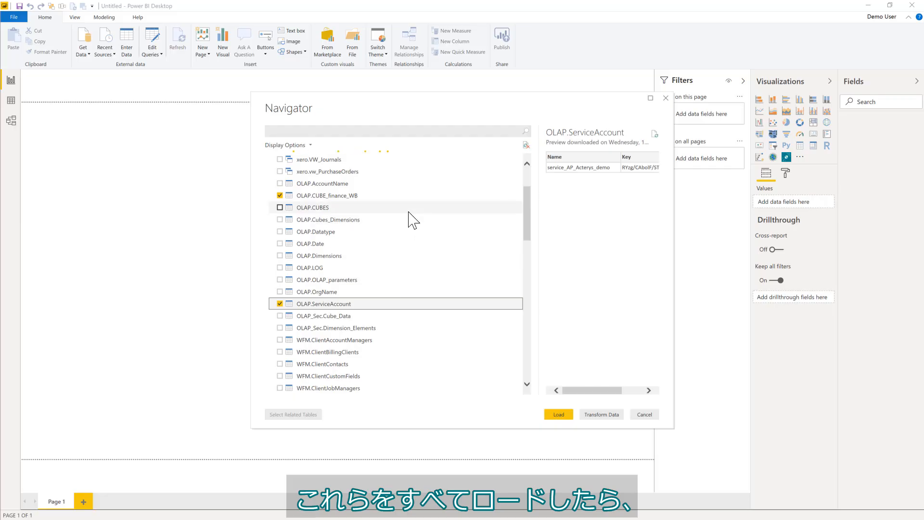
{"action": "scroll", "coordinate": [406, 223], "scroll_direction": "up", "scroll_amount": 2}
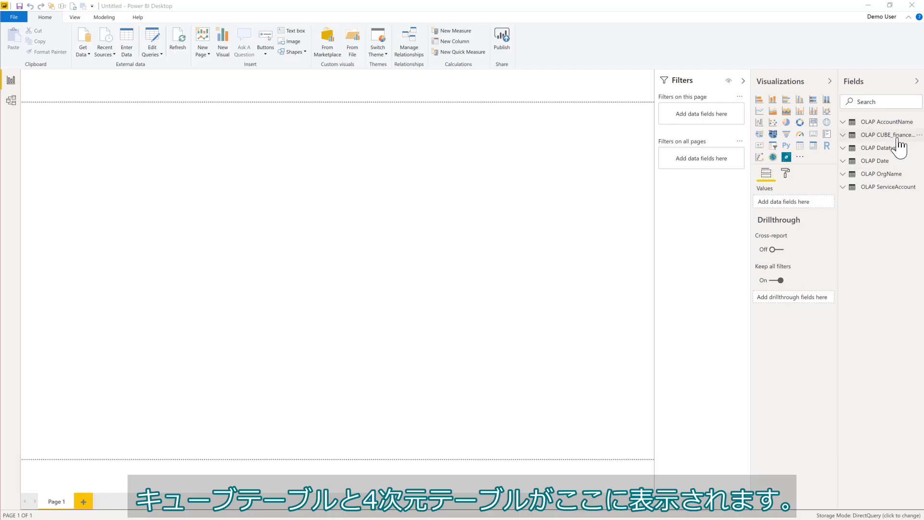
{"action": "mouse_move", "coordinate": [897, 139]}
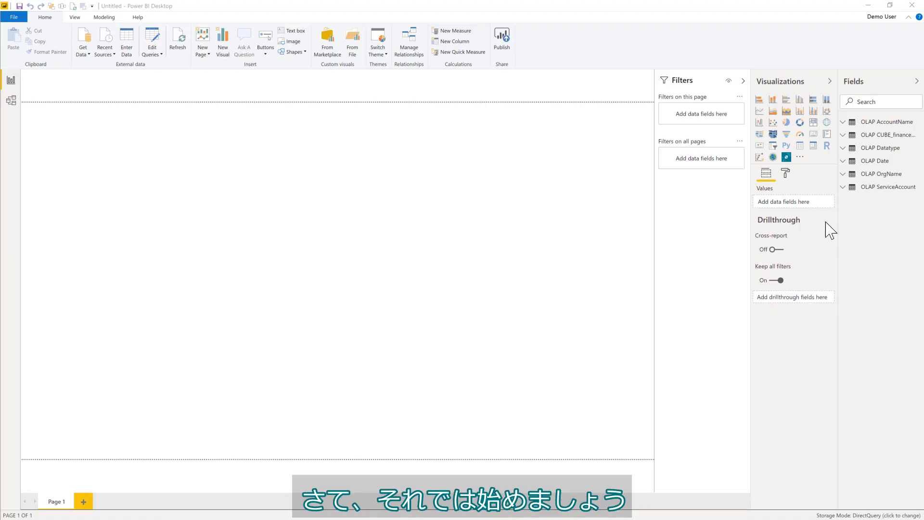
Insert an Acterys visual, enlarge it across the canvas, and set Amount as its values.
{"action": "left_click", "coordinate": [786, 157]}
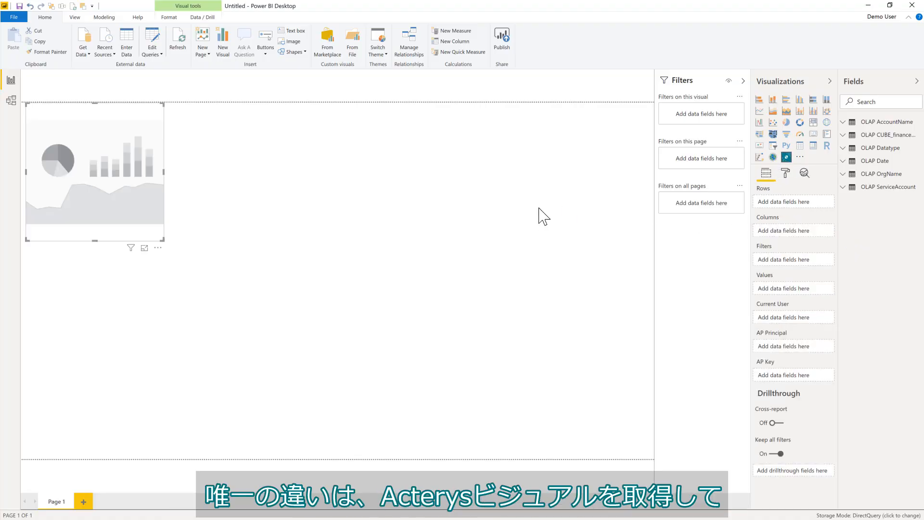
{"action": "left_click_drag", "start_coordinate": [162, 239], "coordinate": [529, 399]}
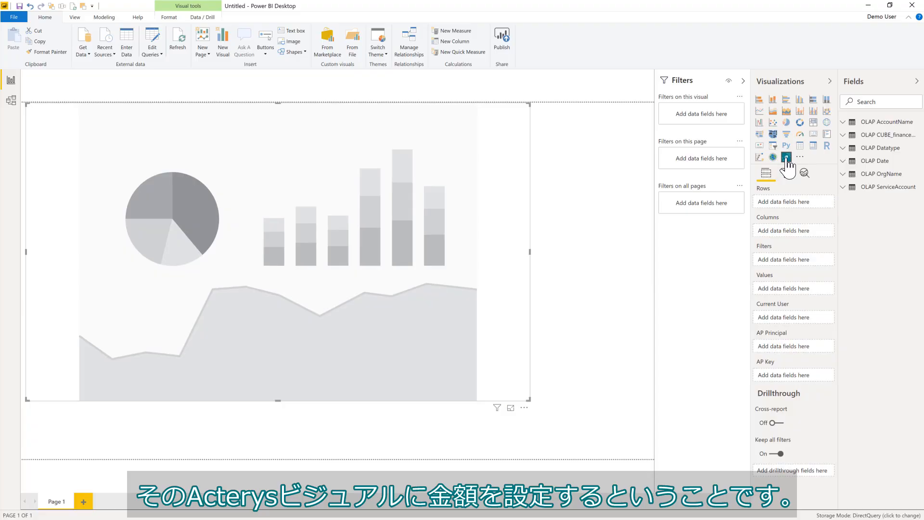
{"action": "left_click", "coordinate": [848, 135]}
{"action": "left_click_drag", "start_coordinate": [884, 163], "coordinate": [813, 291]}
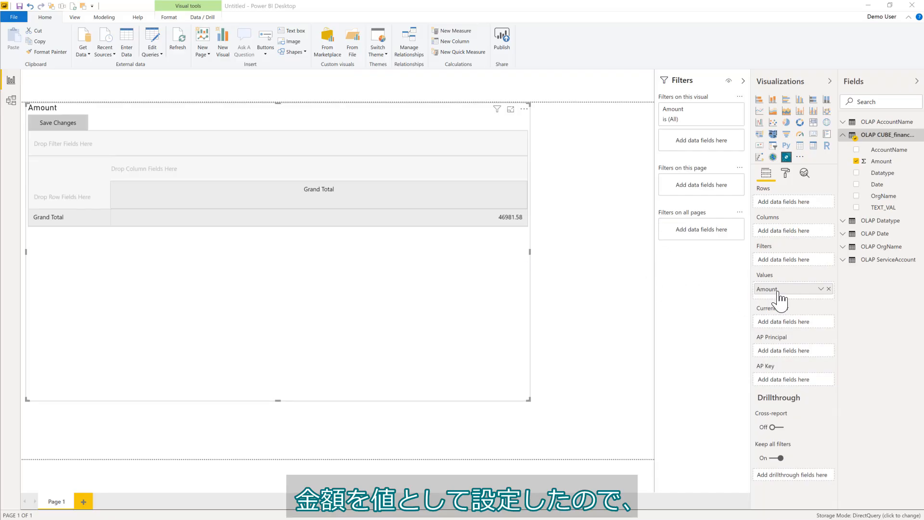
Put AccountClass and account Name in rows and Datatype Name in columns.
{"action": "left_click", "coordinate": [845, 123]}
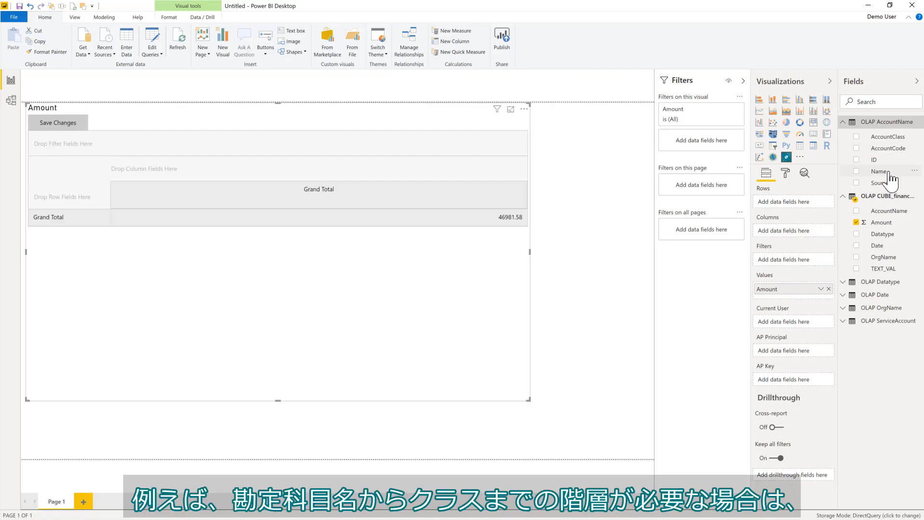
{"action": "left_click_drag", "start_coordinate": [879, 172], "coordinate": [813, 203]}
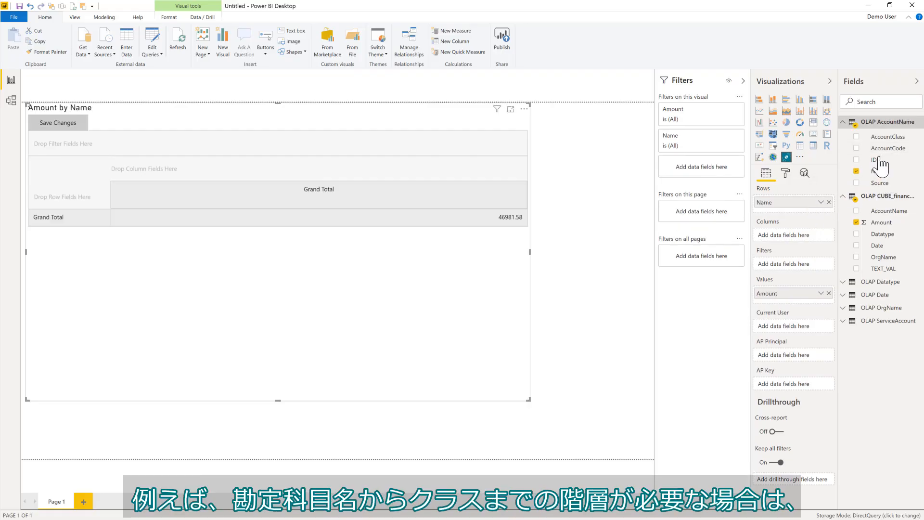
{"action": "left_click_drag", "start_coordinate": [896, 140], "coordinate": [819, 231]}
{"action": "left_click", "coordinate": [843, 283]}
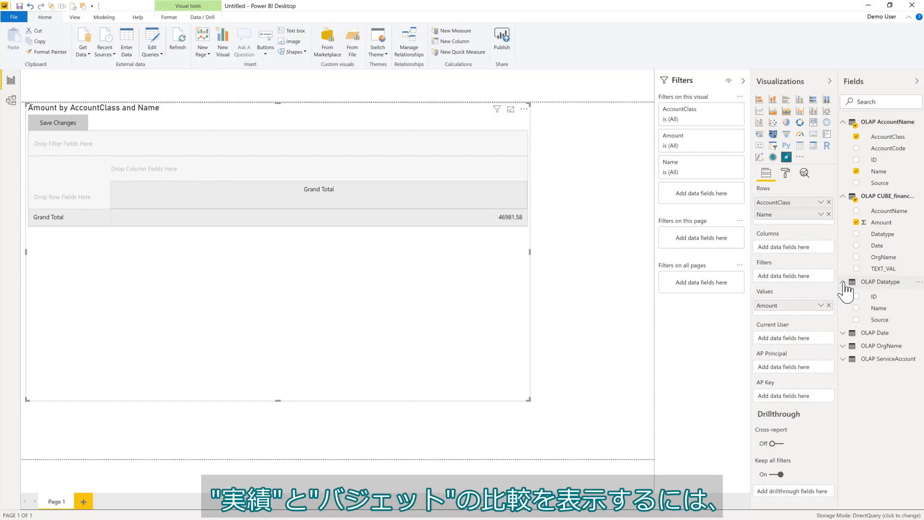
{"action": "left_click_drag", "start_coordinate": [880, 314], "coordinate": [795, 251]}
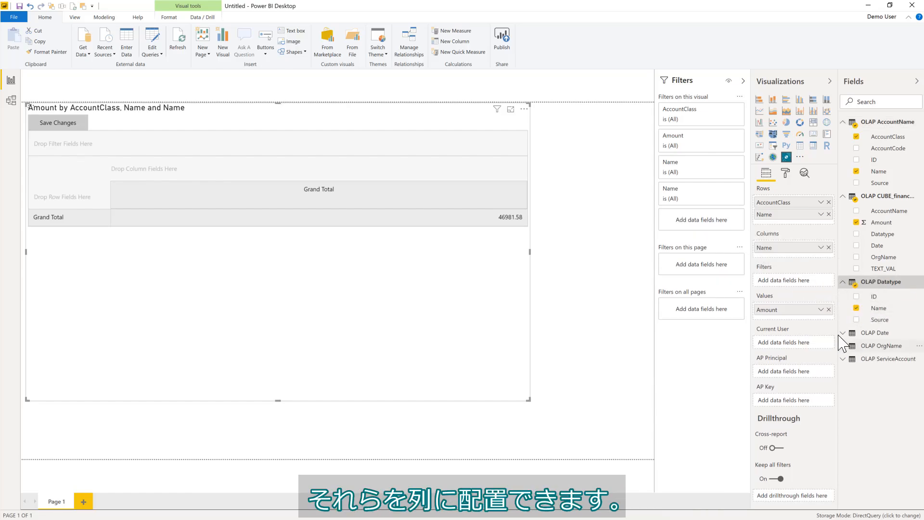
Filter the matrix by Year_Month and supply the ServiceAccount Key to the visual.
{"action": "left_click", "coordinate": [844, 335]}
{"action": "scroll", "coordinate": [885, 347], "scroll_direction": "down", "scroll_amount": 2}
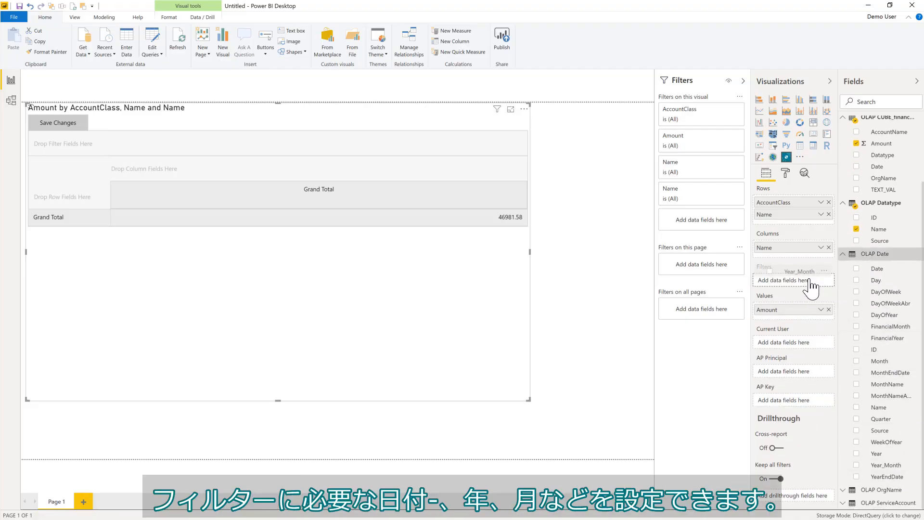
{"action": "left_click_drag", "start_coordinate": [811, 286], "coordinate": [817, 289]}
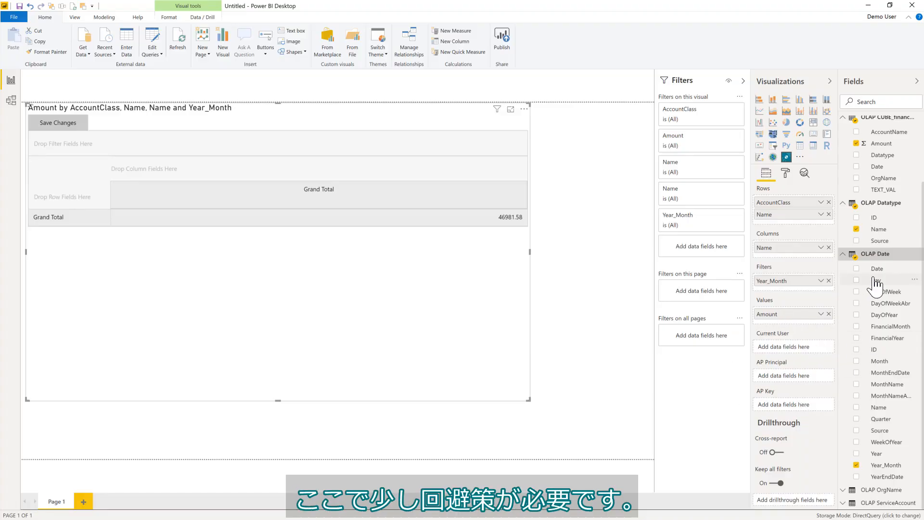
{"action": "scroll", "coordinate": [871, 378], "scroll_direction": "down", "scroll_amount": 1}
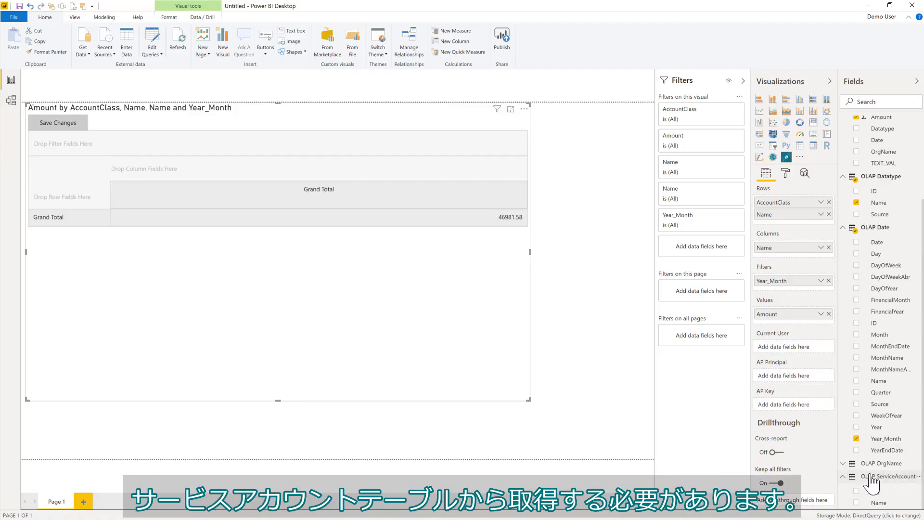
{"action": "left_click_drag", "start_coordinate": [875, 491], "coordinate": [810, 375]}
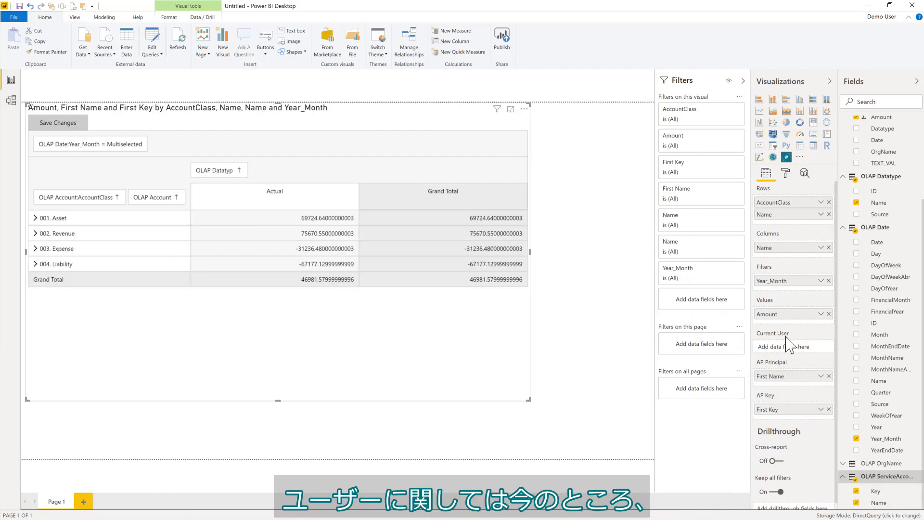
{"action": "scroll", "coordinate": [878, 303], "scroll_direction": "up", "scroll_amount": 3}
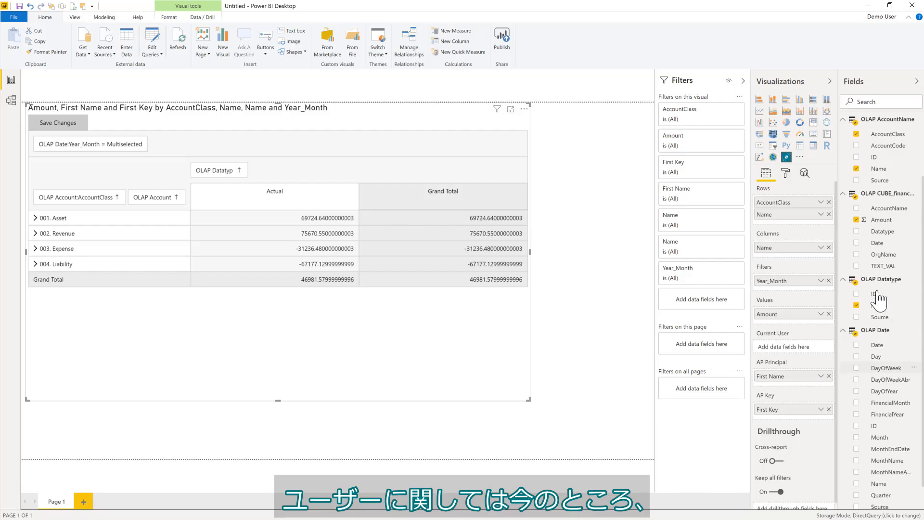
Add a User measure to the finance cube table returning the demo account's e-mail as text.
{"action": "right_click", "coordinate": [885, 197]}
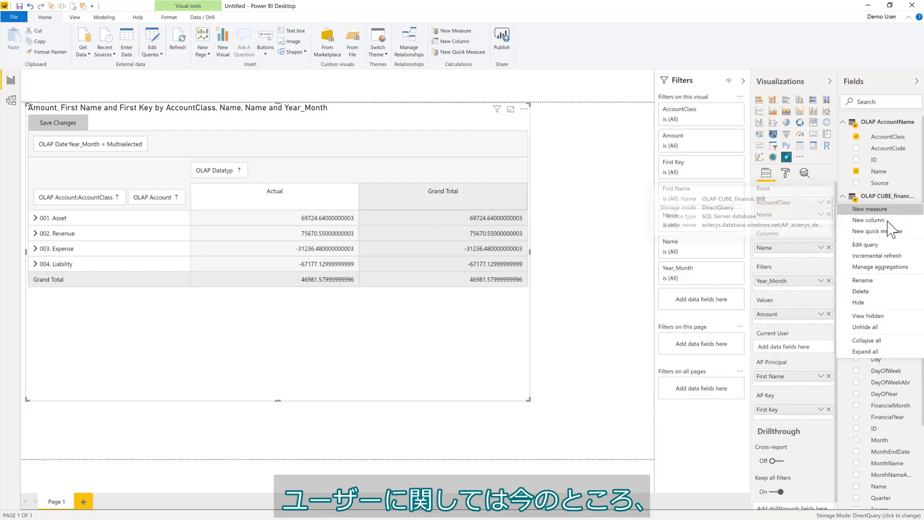
{"action": "left_click", "coordinate": [881, 211]}
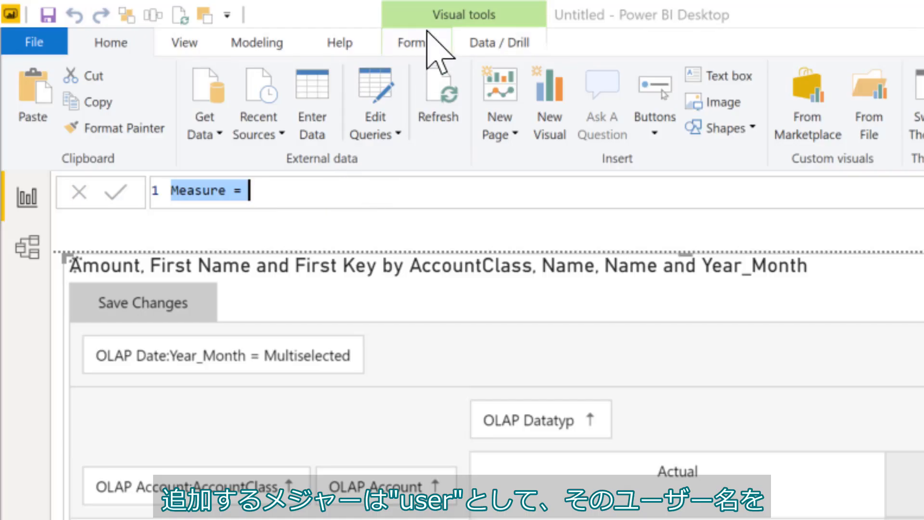
{"action": "type", "text": "User"}
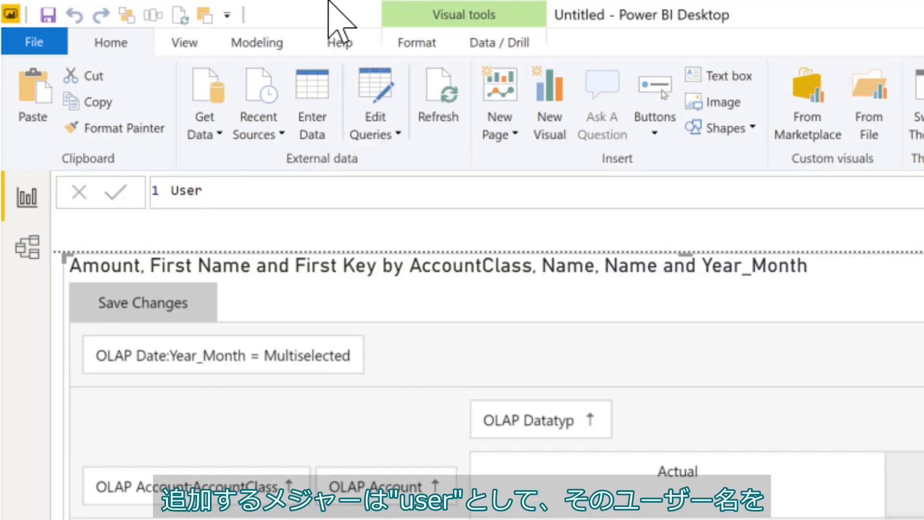
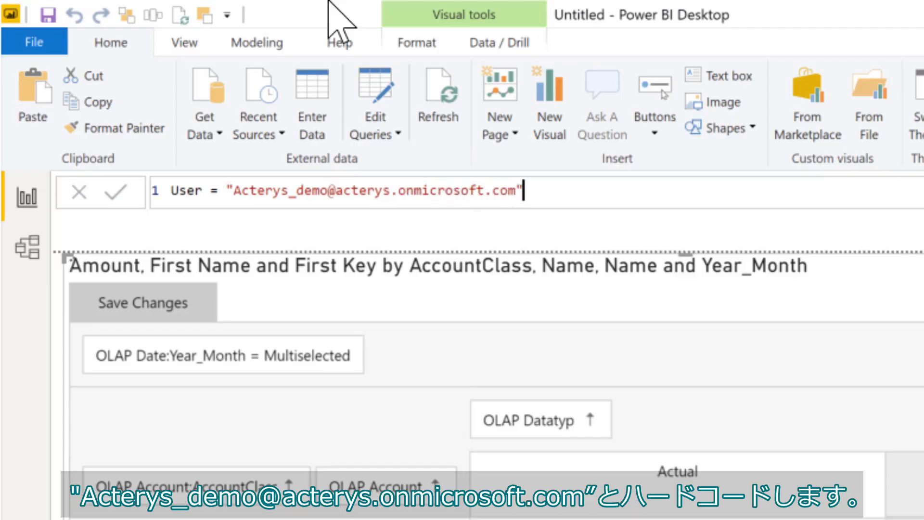
{"action": "key", "text": "Return"}
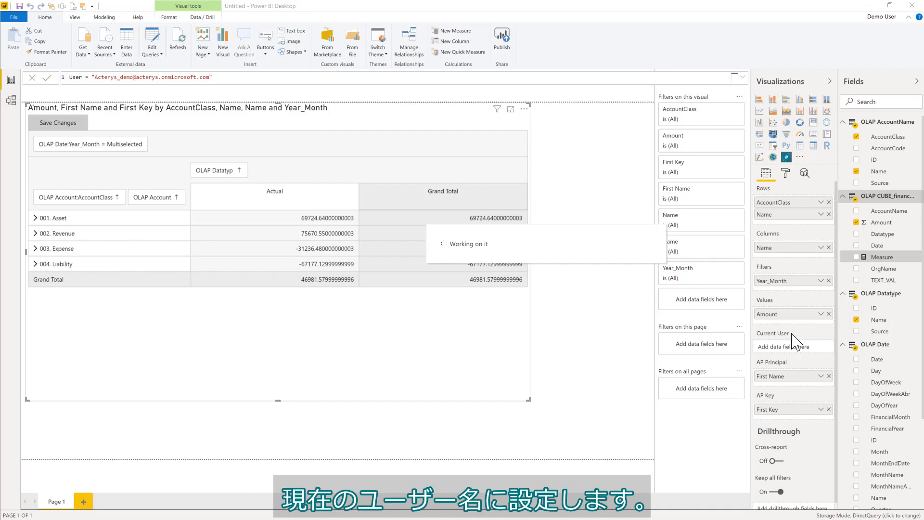
Set User as Current User and enter Cube Name finance and Database Name ap_acterys_demo.
{"action": "left_click_drag", "start_coordinate": [866, 281], "coordinate": [814, 356]}
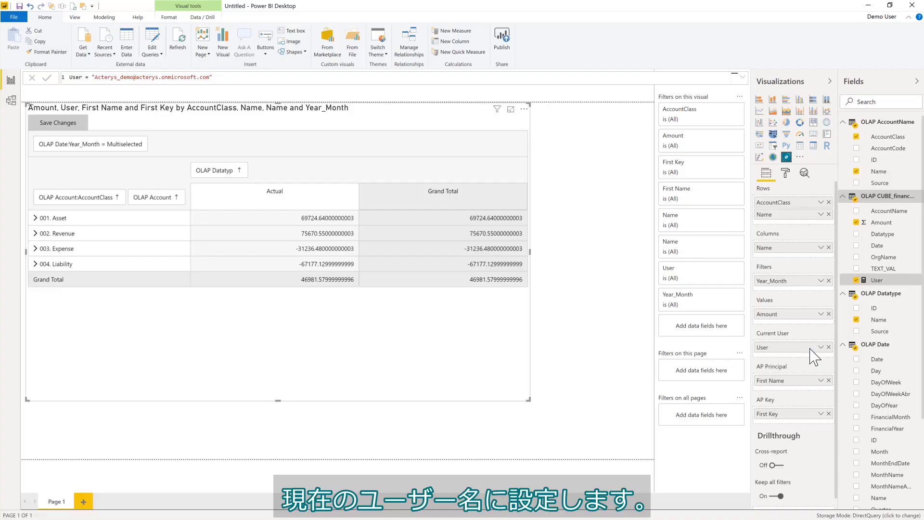
{"action": "left_click", "coordinate": [786, 173]}
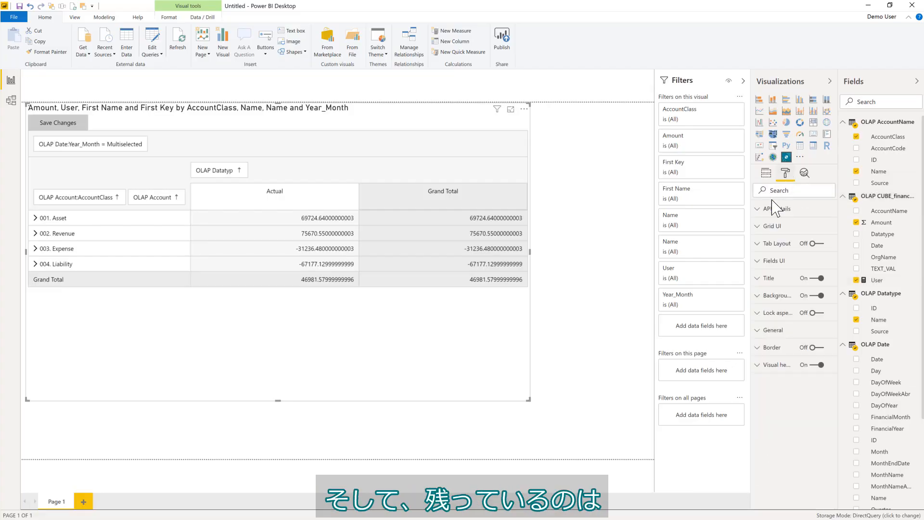
{"action": "left_click", "coordinate": [776, 209]}
{"action": "left_click", "coordinate": [783, 267]}
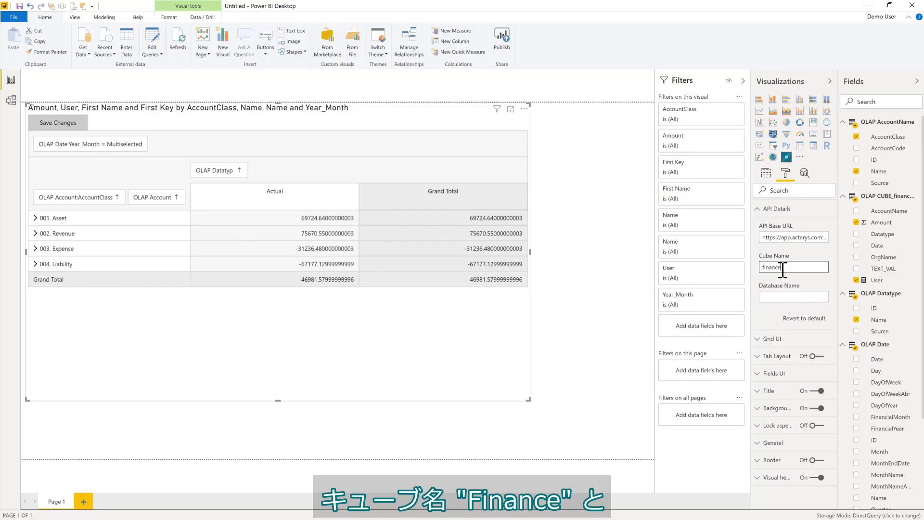
{"action": "left_click", "coordinate": [791, 297]}
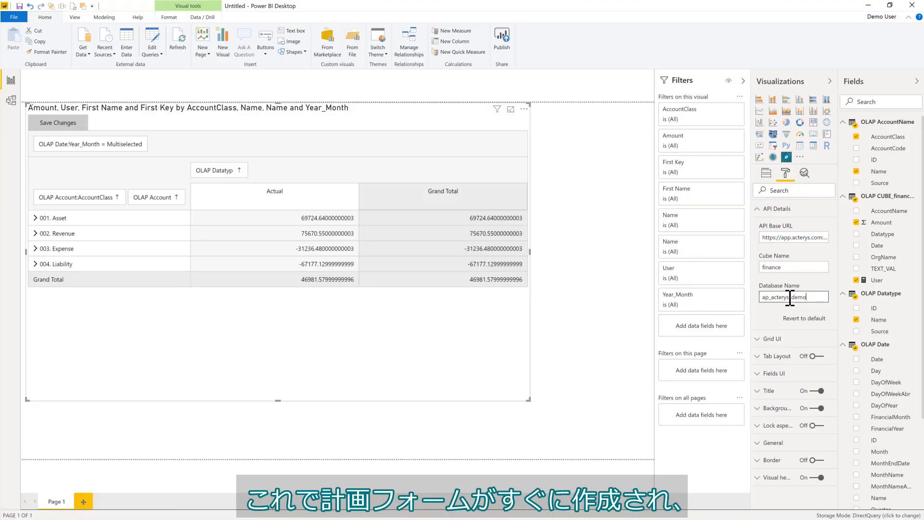
{"action": "left_click", "coordinate": [611, 187]}
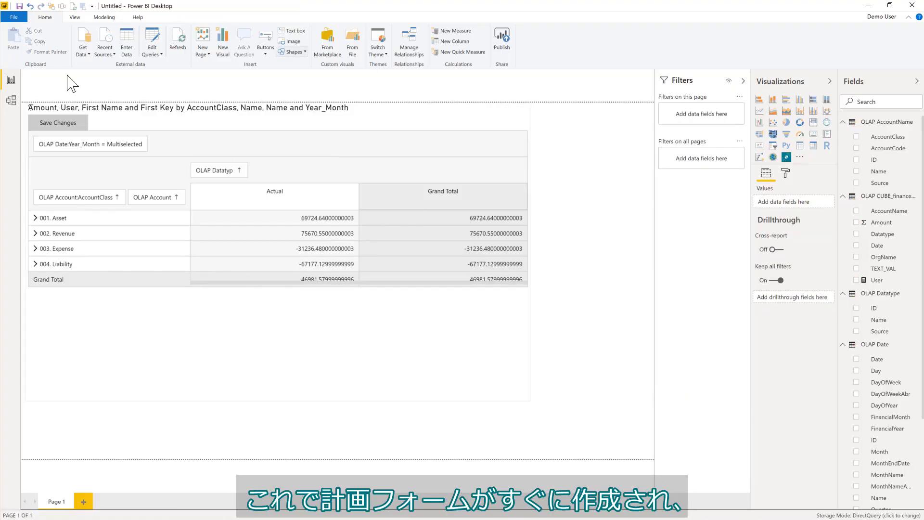
Expand 002. Revenue and enable 'Show items with no data' on the Datatype Name column field.
{"action": "left_click", "coordinate": [35, 233]}
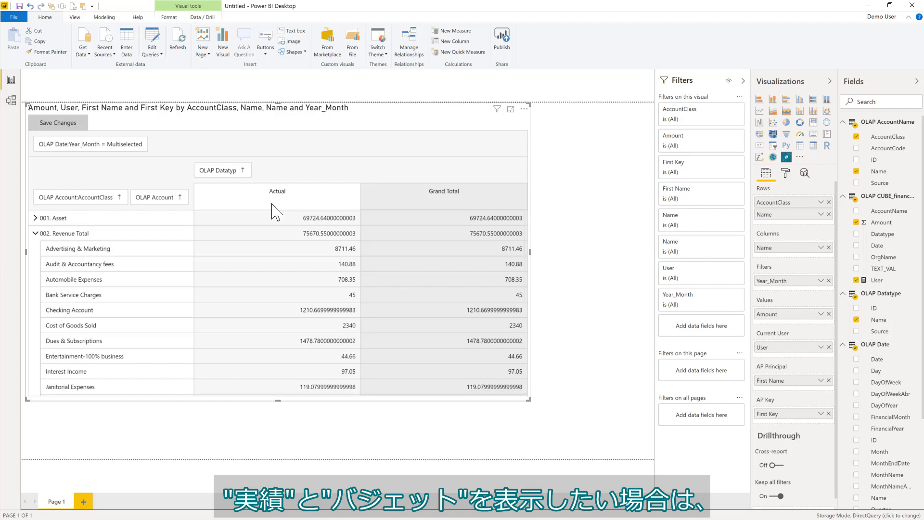
{"action": "left_click", "coordinate": [821, 247]}
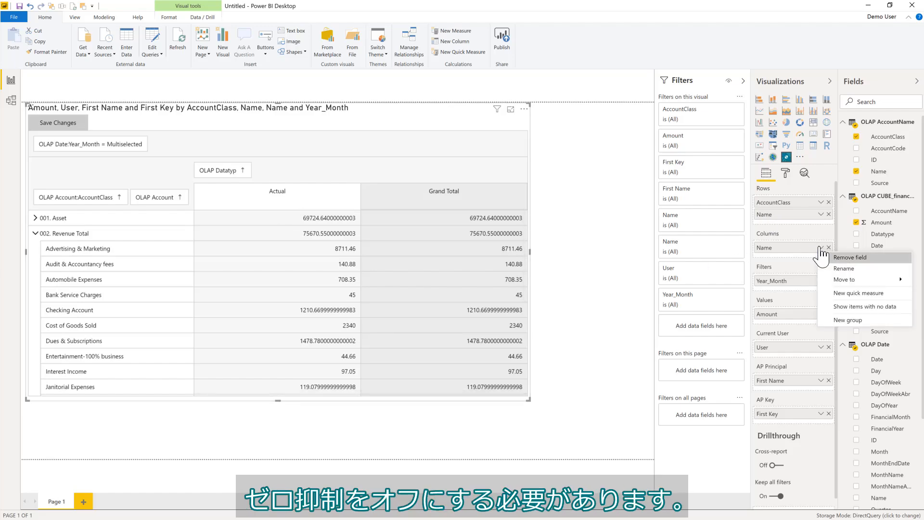
{"action": "left_click", "coordinate": [856, 307]}
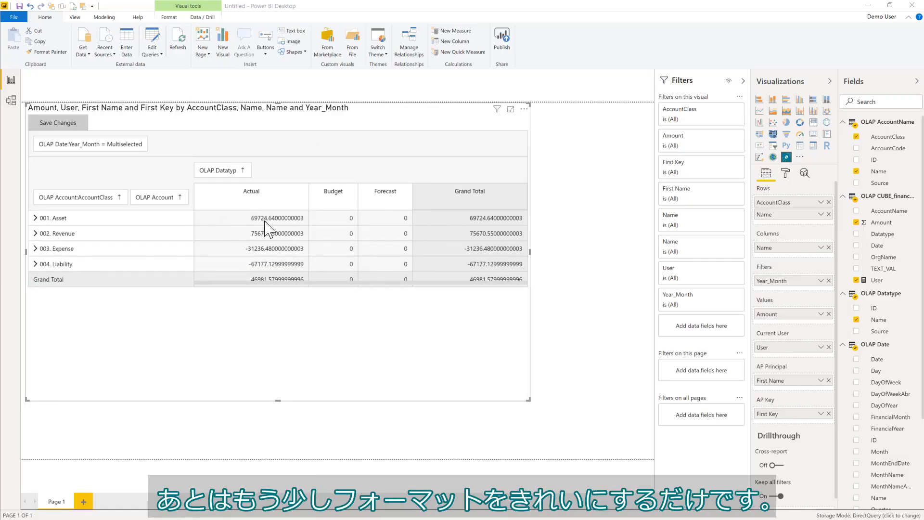
Format the Amount field as $ English (Australia) currency with 0 decimal places.
{"action": "left_click", "coordinate": [891, 226]}
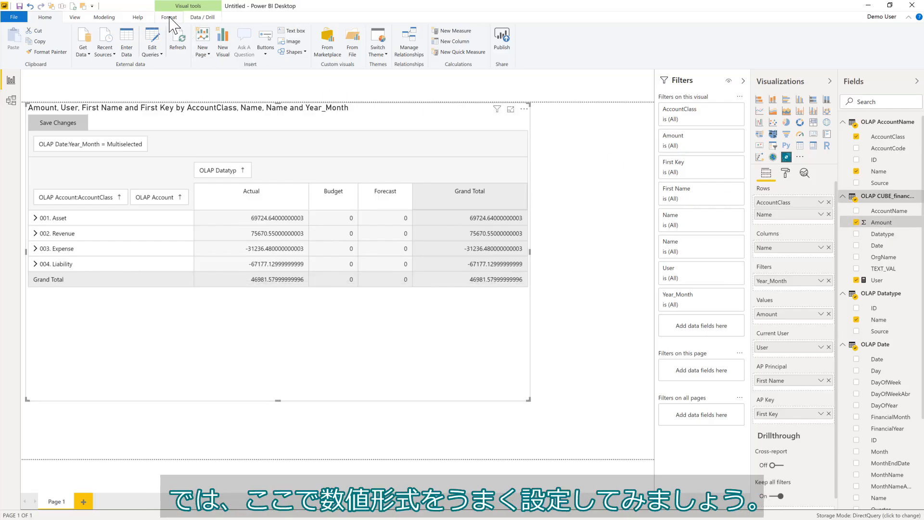
{"action": "left_click", "coordinate": [104, 18]}
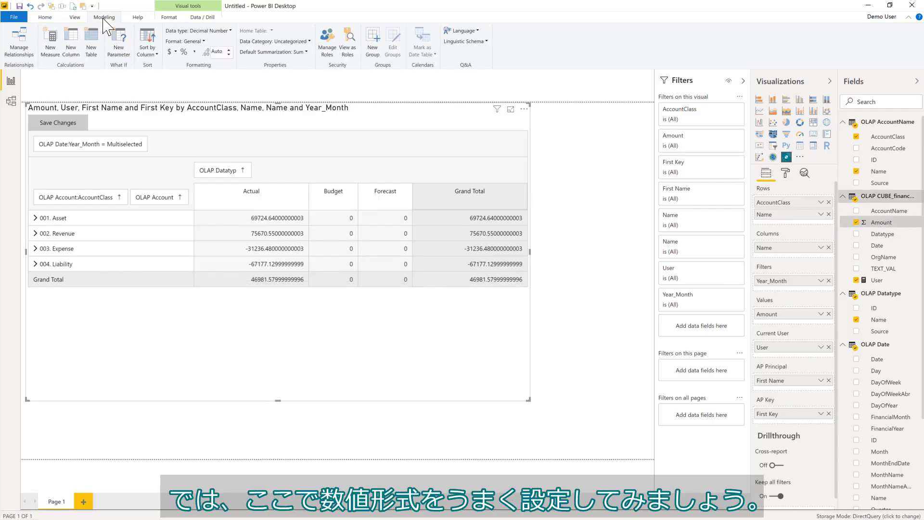
{"action": "left_click", "coordinate": [177, 54]}
{"action": "left_click", "coordinate": [108, 74]}
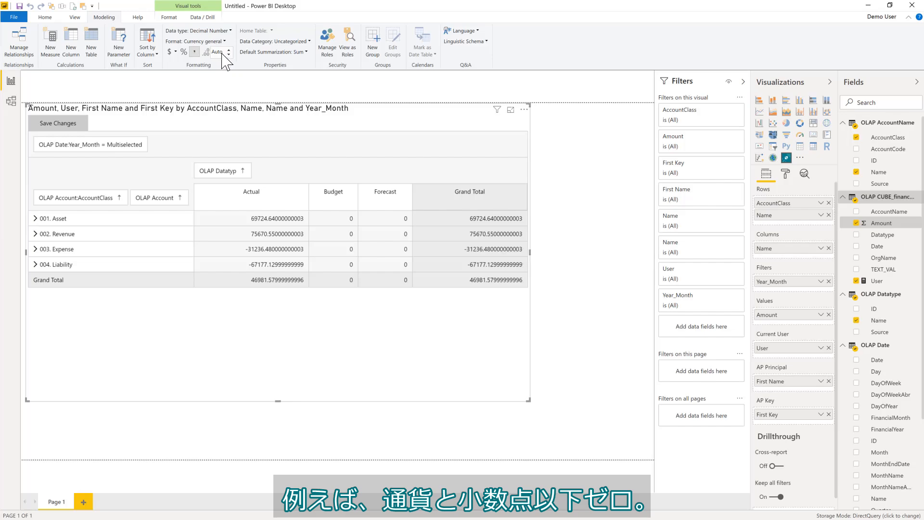
{"action": "left_click", "coordinate": [223, 53]}
{"action": "type", "text": "0"}
{"action": "key", "text": "Return"}
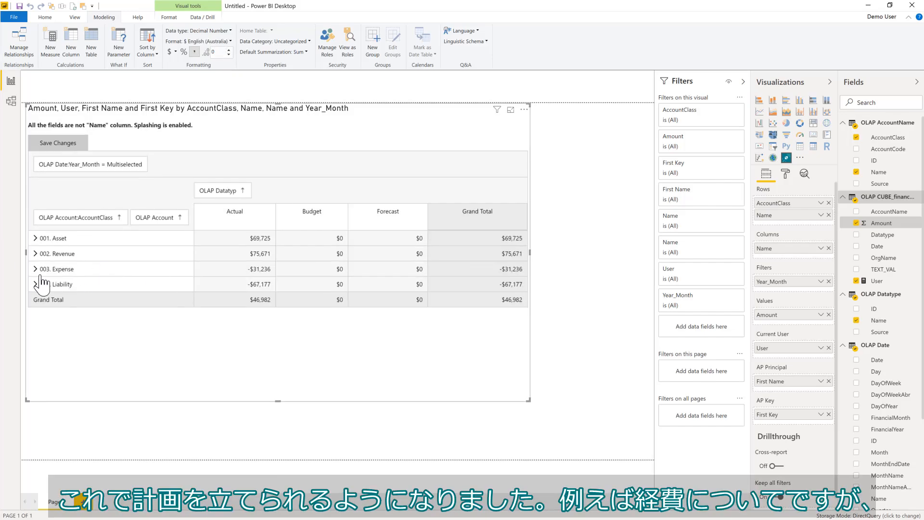
Under 003. Expense, enter Budget values of 7000 for Advertising and -500 for Bank Fees, then collapse Expense.
{"action": "left_click", "coordinate": [35, 269]}
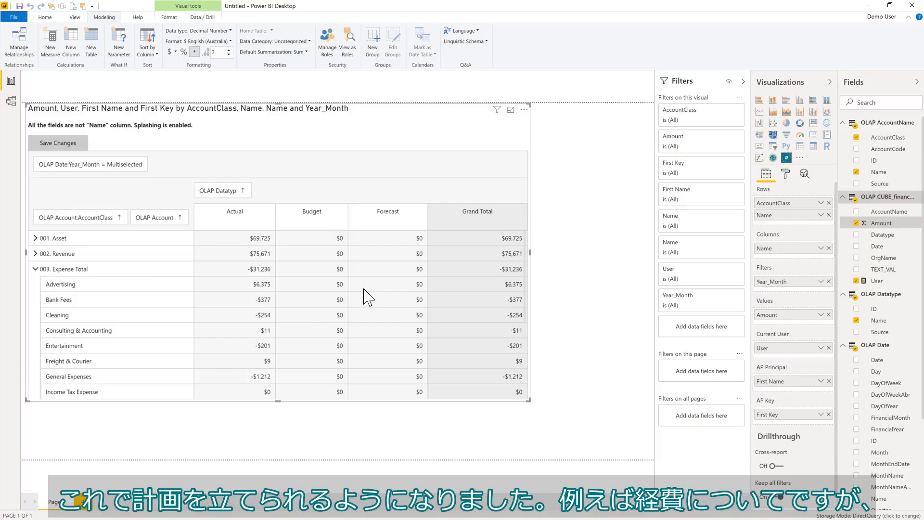
{"action": "left_click", "coordinate": [313, 285]}
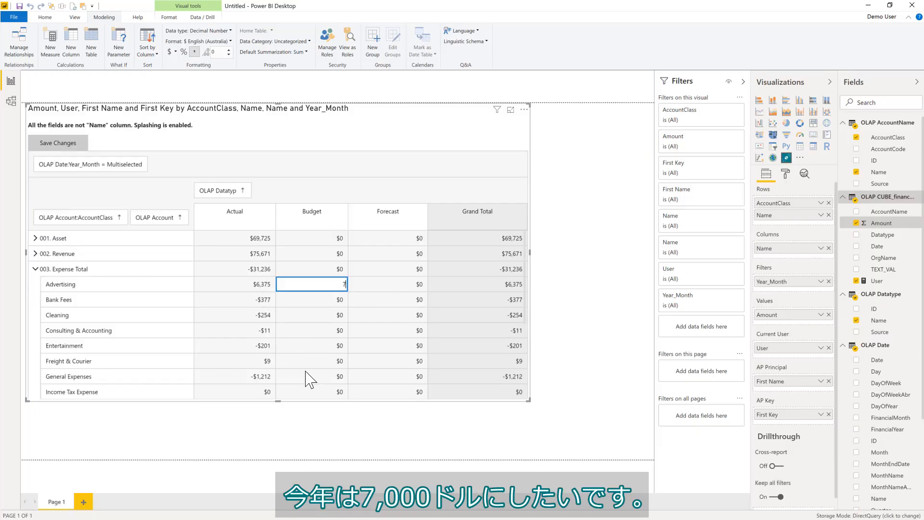
{"action": "key", "text": "Return"}
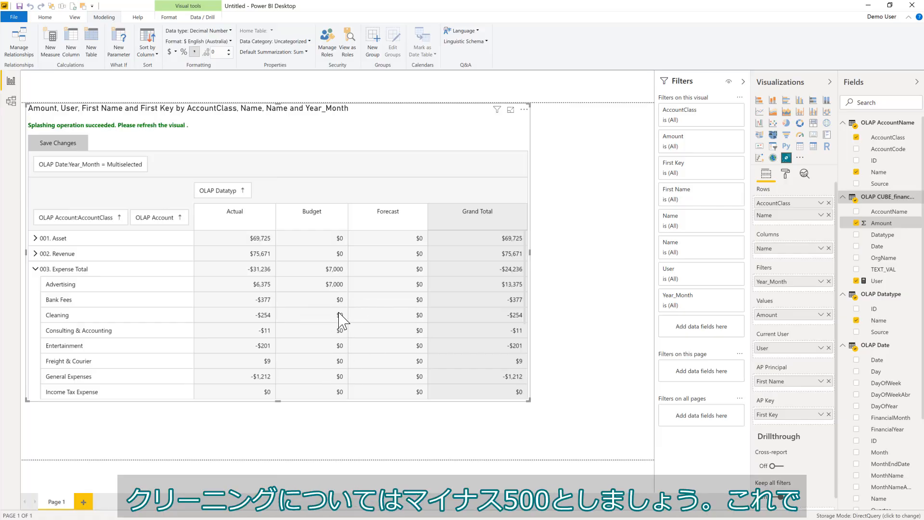
{"action": "left_click", "coordinate": [340, 303]}
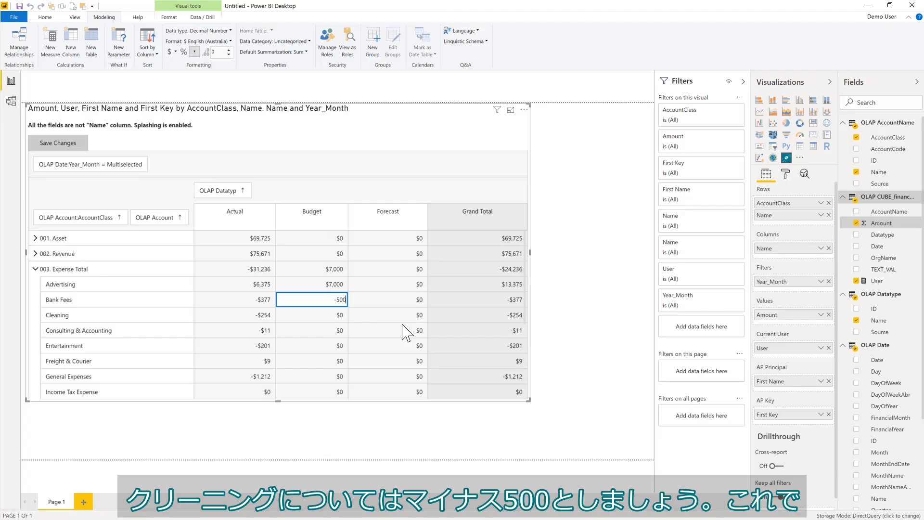
{"action": "key", "text": "Return"}
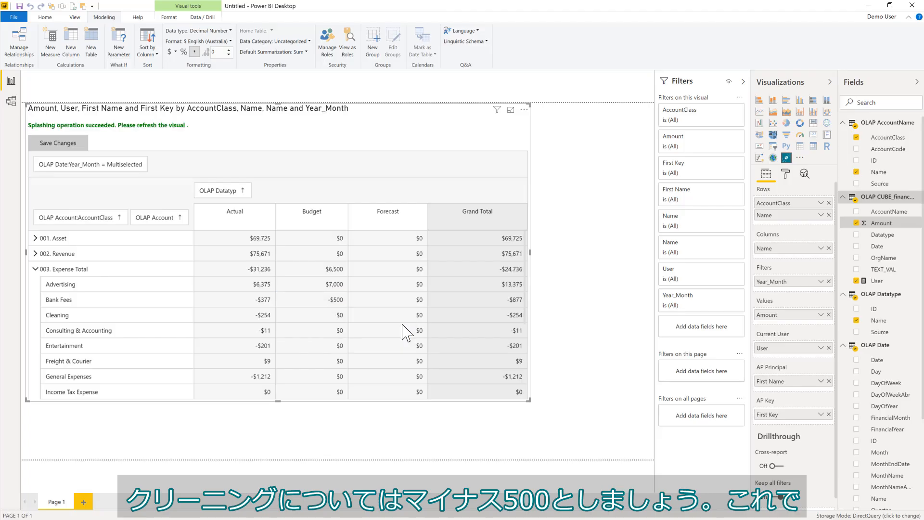
{"action": "left_click", "coordinate": [36, 269]}
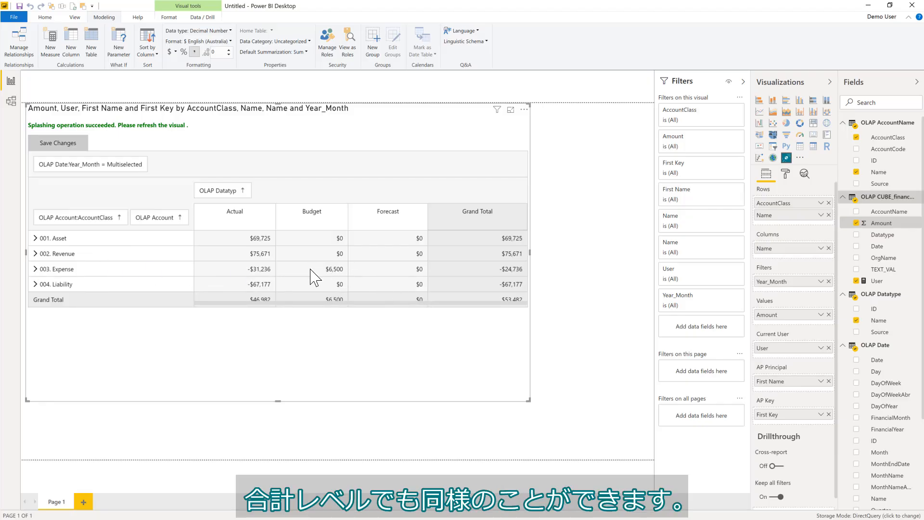
{"action": "left_click", "coordinate": [789, 173]}
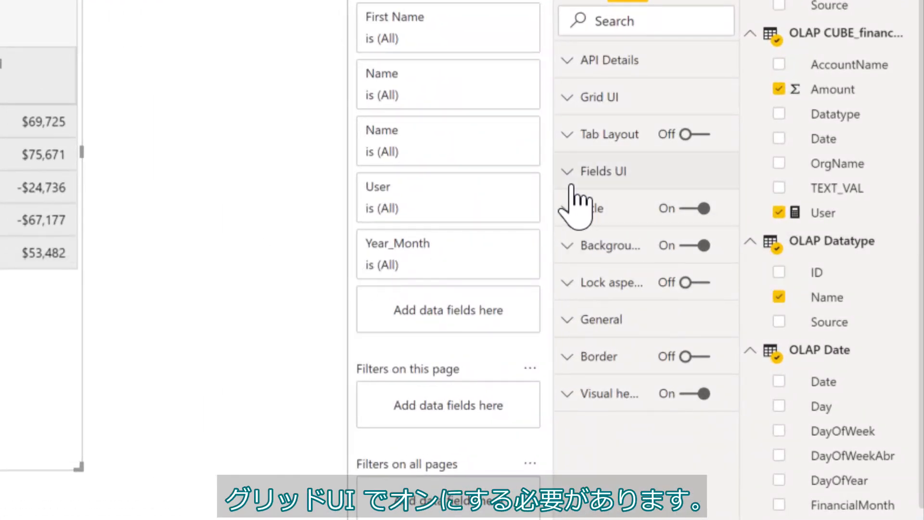
Expand the Fields UI and Grid UI format sections down to the Splashing at Parent Level toggle.
{"action": "left_click", "coordinate": [569, 170]}
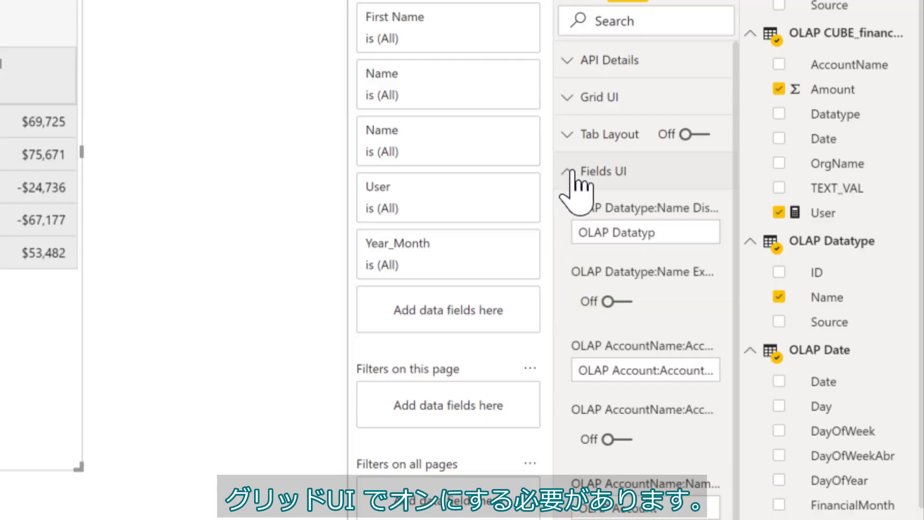
{"action": "left_click", "coordinate": [574, 98]}
{"action": "scroll", "coordinate": [629, 221], "scroll_direction": "down", "scroll_amount": 5}
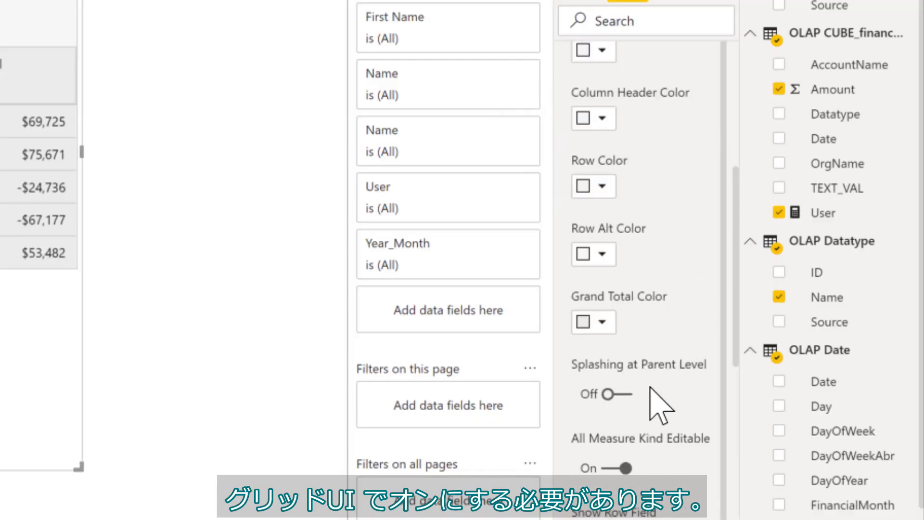
{"action": "scroll", "coordinate": [640, 337], "scroll_direction": "down", "scroll_amount": 5}
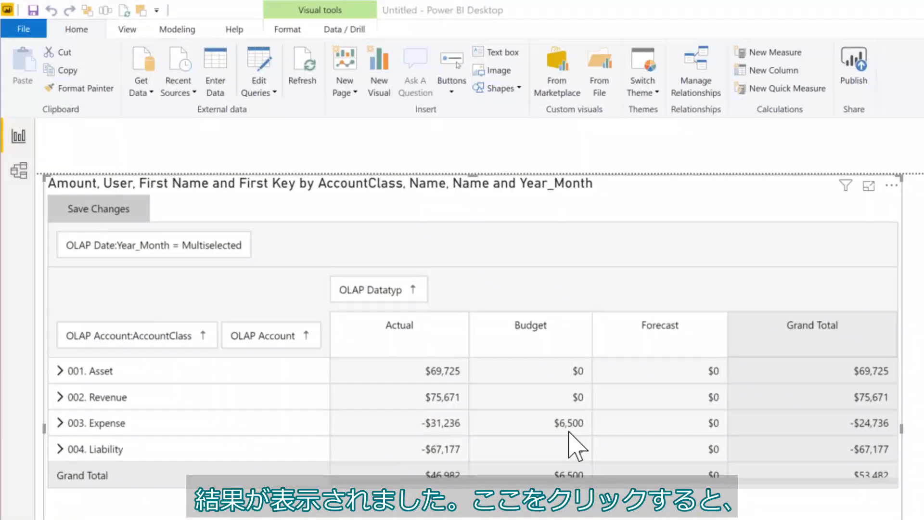
Enter a 7000 budget directly on the 003. Expense class row to splash it across accounts.
{"action": "left_click", "coordinate": [338, 250]}
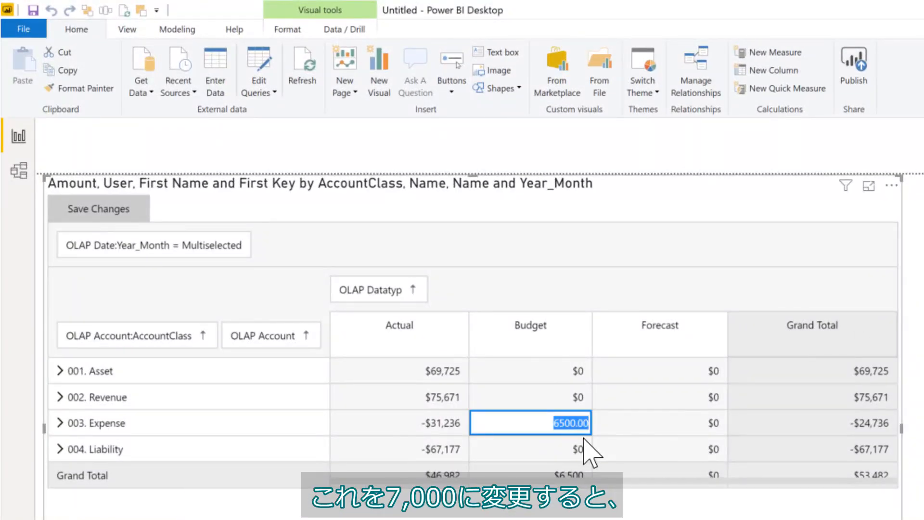
{"action": "type", "text": "7000"}
{"action": "key", "text": "Return"}
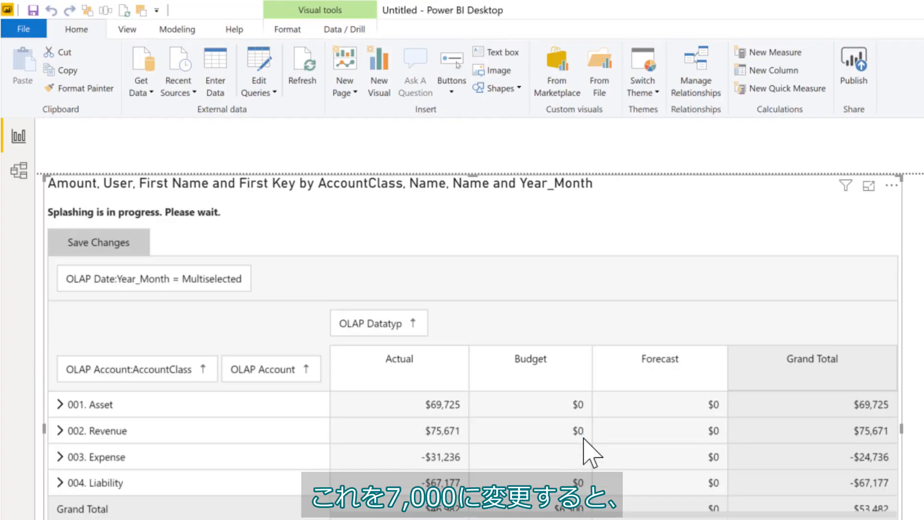
Expand Expense to check the splashed budgets (Advertising $7,538, Bank Fees -$538), then collapse it.
{"action": "left_click", "coordinate": [60, 457]}
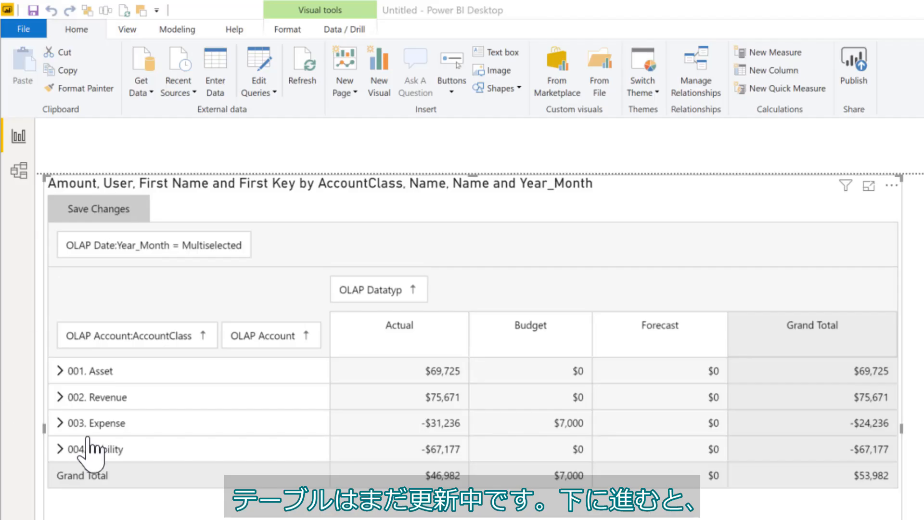
{"action": "left_click", "coordinate": [61, 423]}
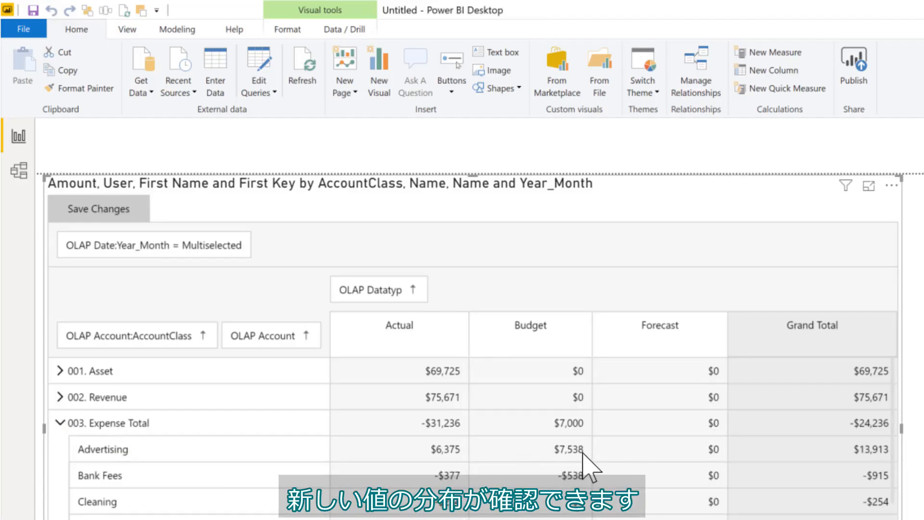
{"action": "left_click", "coordinate": [54, 425]}
Replace the 003. Expense budget with an i10% entry, lifting it to $7,700, and refresh the visual.
{"action": "left_click", "coordinate": [568, 424]}
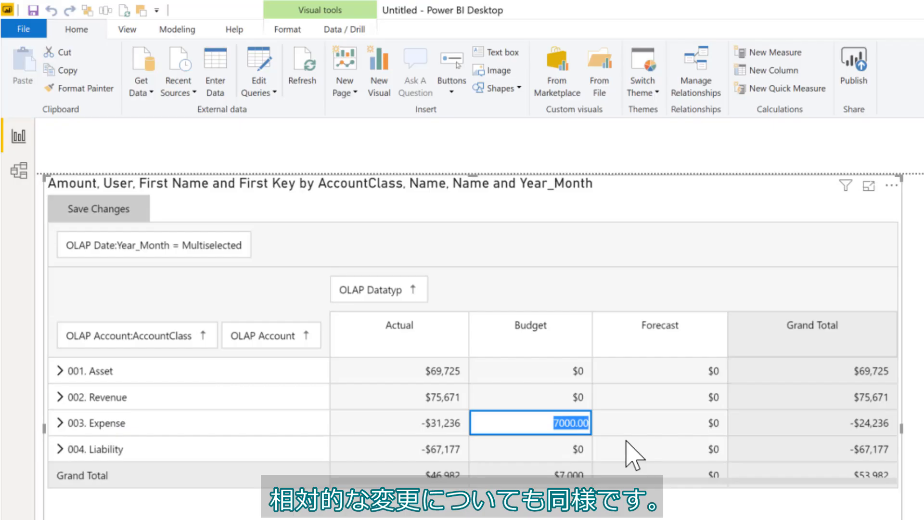
{"action": "key", "text": "BackSpace"}
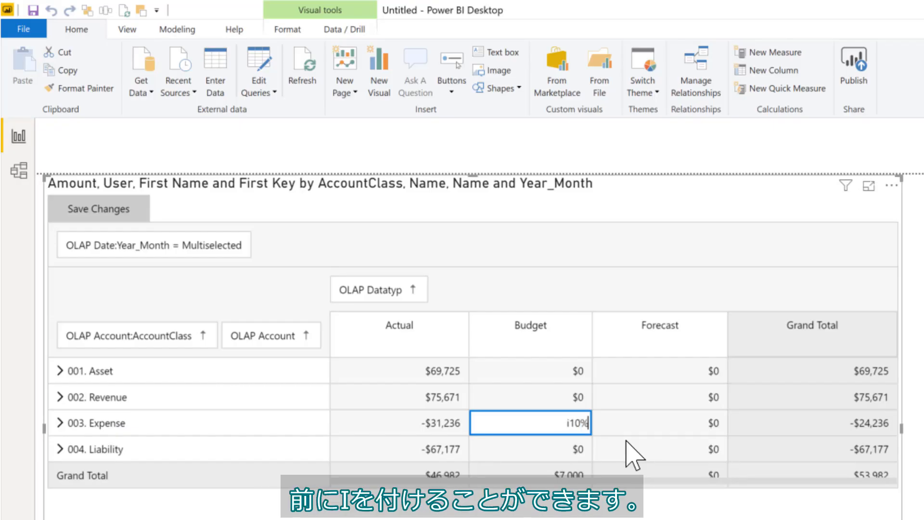
{"action": "type", "text": "i10%"}
{"action": "key", "text": "Return"}
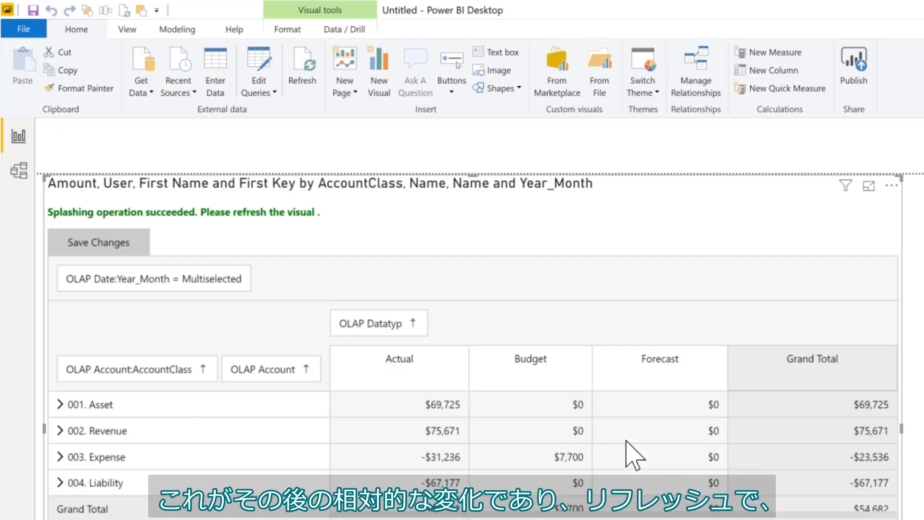
{"action": "left_click", "coordinate": [303, 89]}
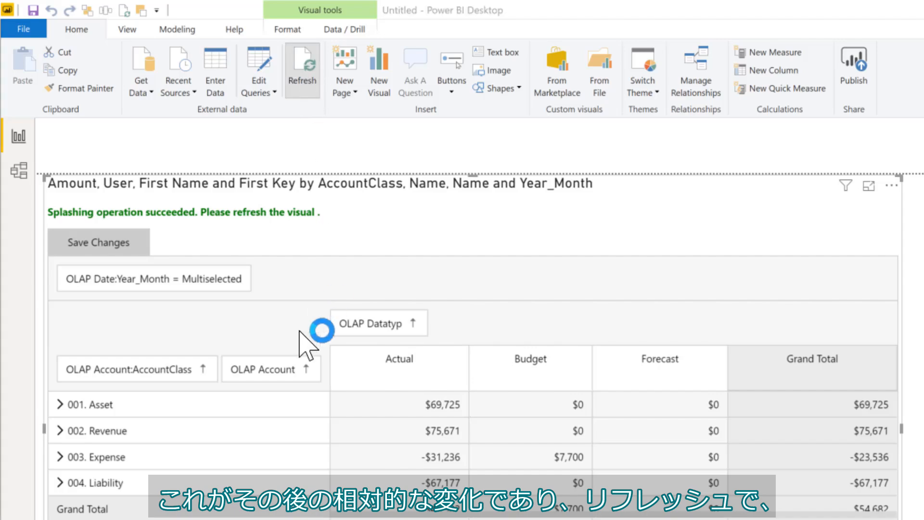